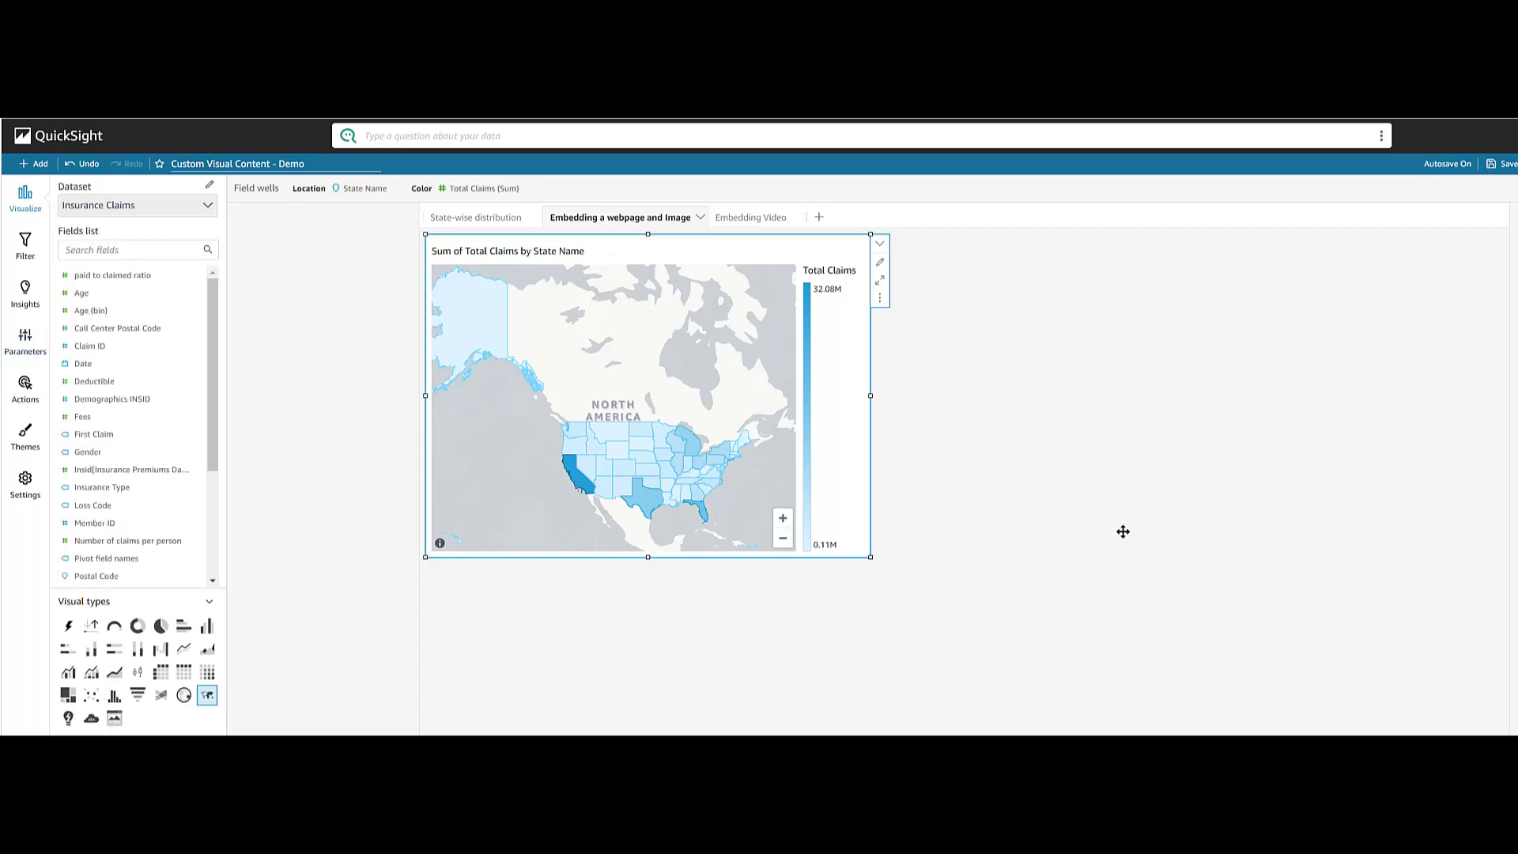
- Add a new visual beside the claims map and set its type to custom visual content
{"action": "mouse_move", "coordinate": [572, 454]}
{"action": "left_click", "coordinate": [39, 163]}
{"action": "left_click", "coordinate": [75, 191]}
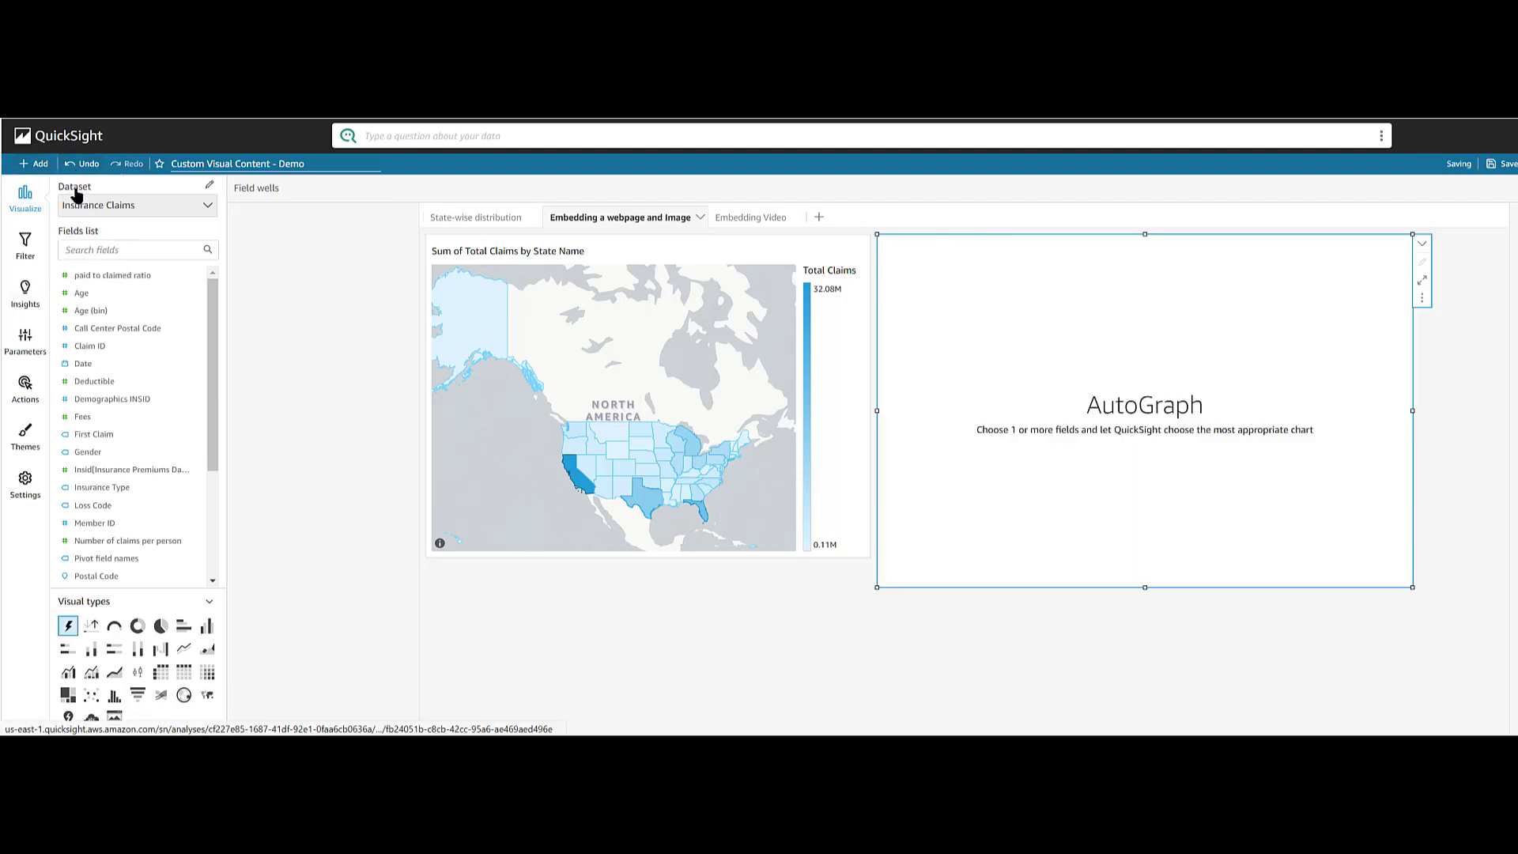
{"action": "left_click", "coordinate": [114, 717]}
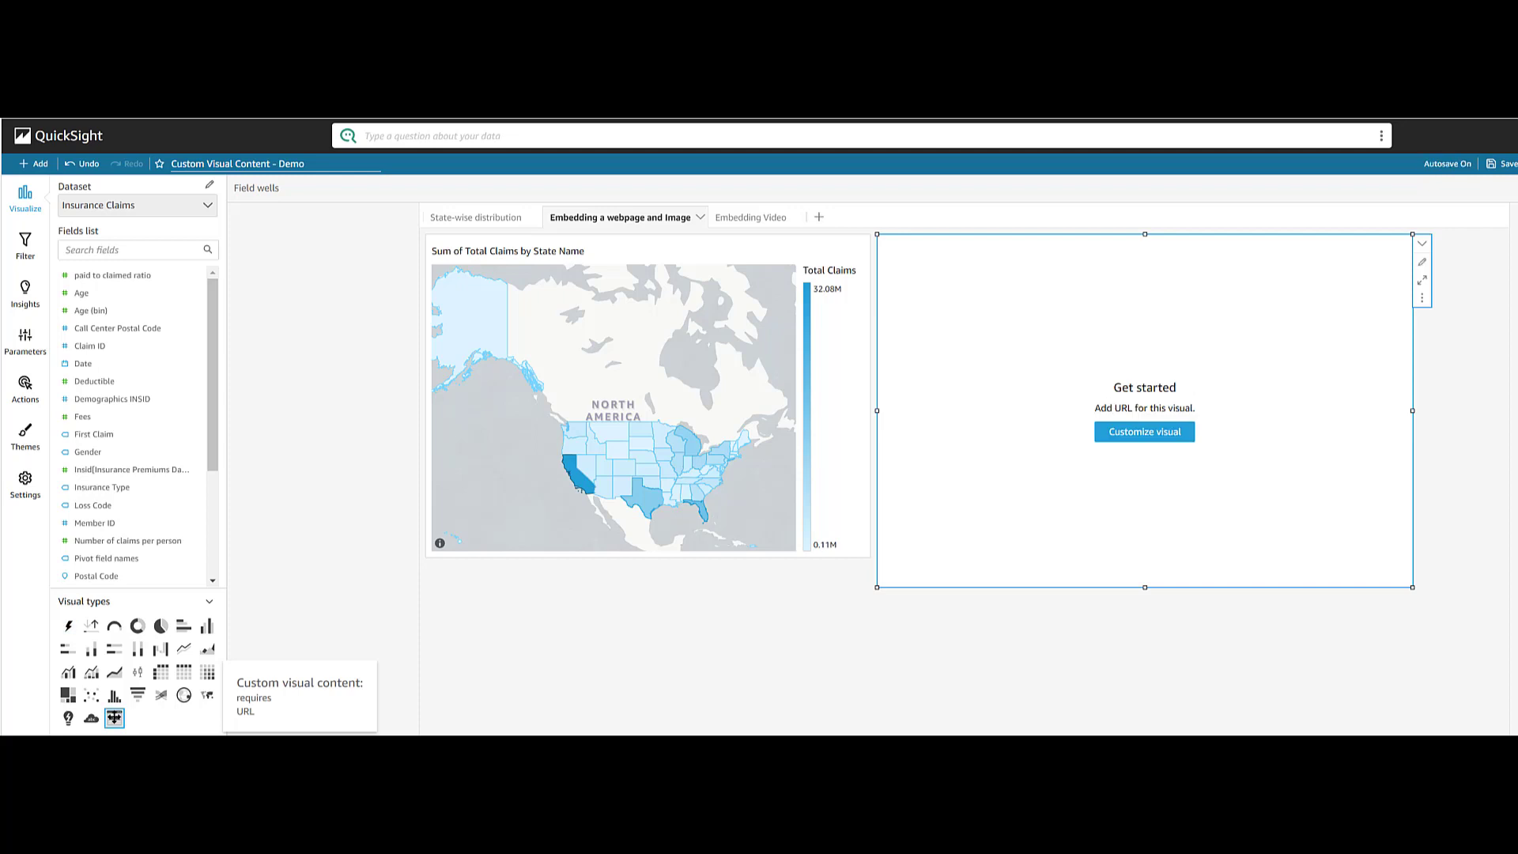
{"action": "left_click", "coordinate": [1157, 436]}
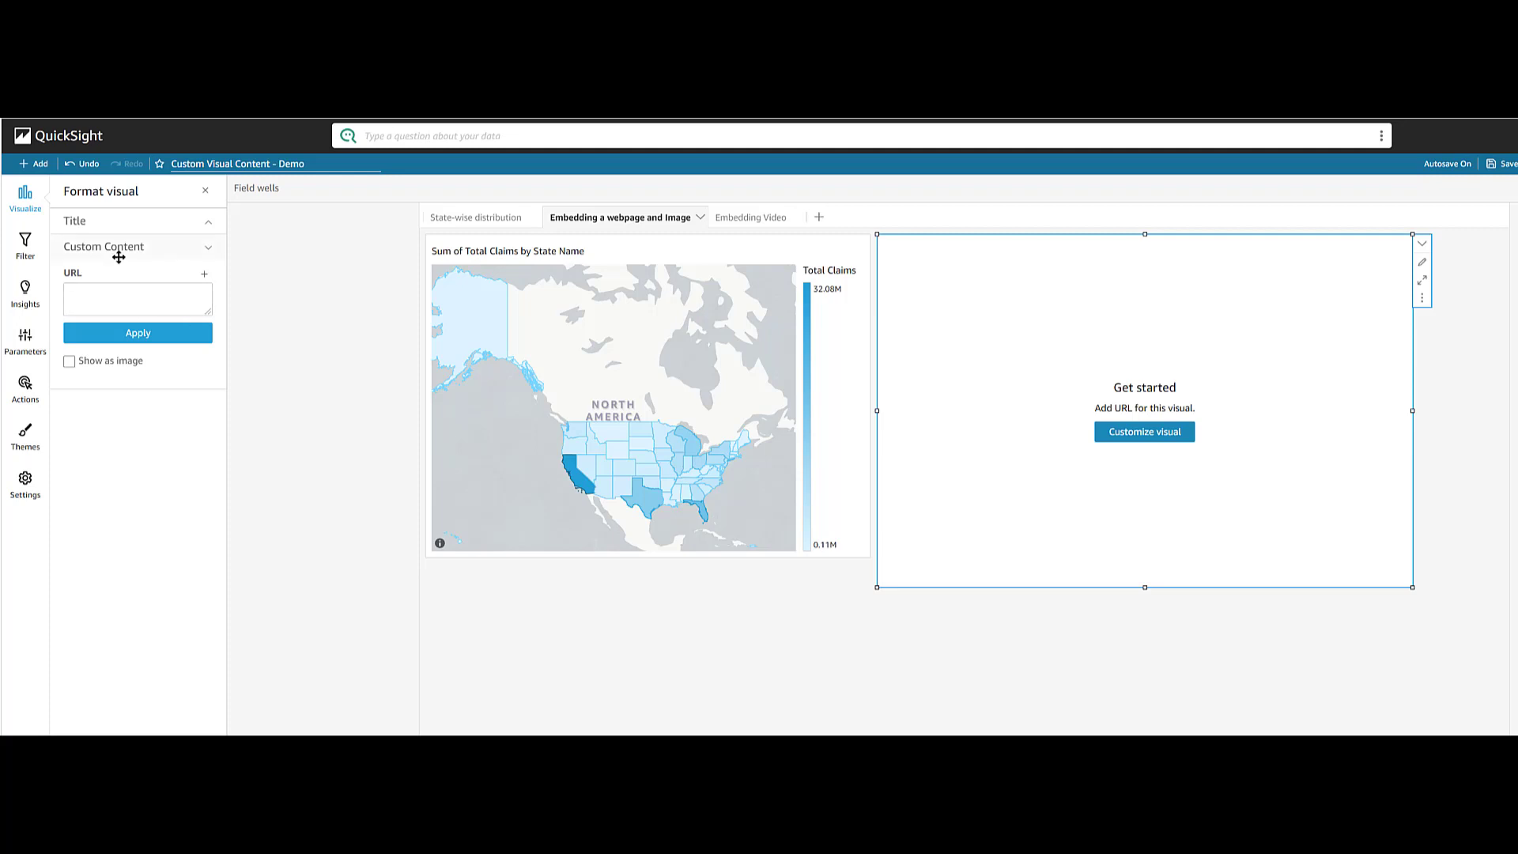
{"action": "right_click", "coordinate": [139, 292]}
{"action": "left_click", "coordinate": [114, 305]}
{"action": "type", "text": "https://en.wikipedia.org/wiki/United_States"}
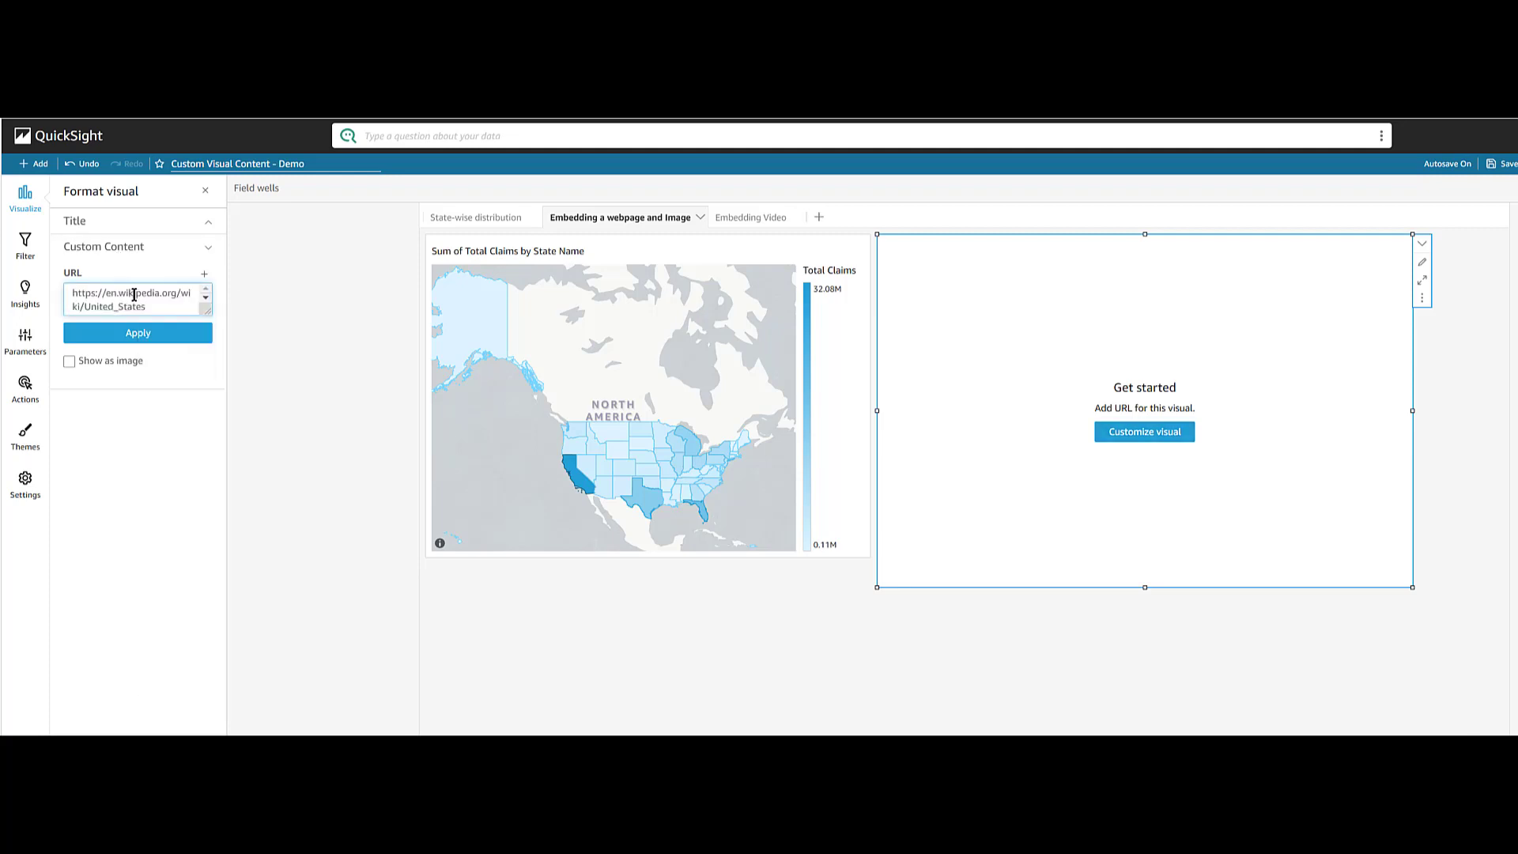
{"action": "left_click", "coordinate": [173, 333]}
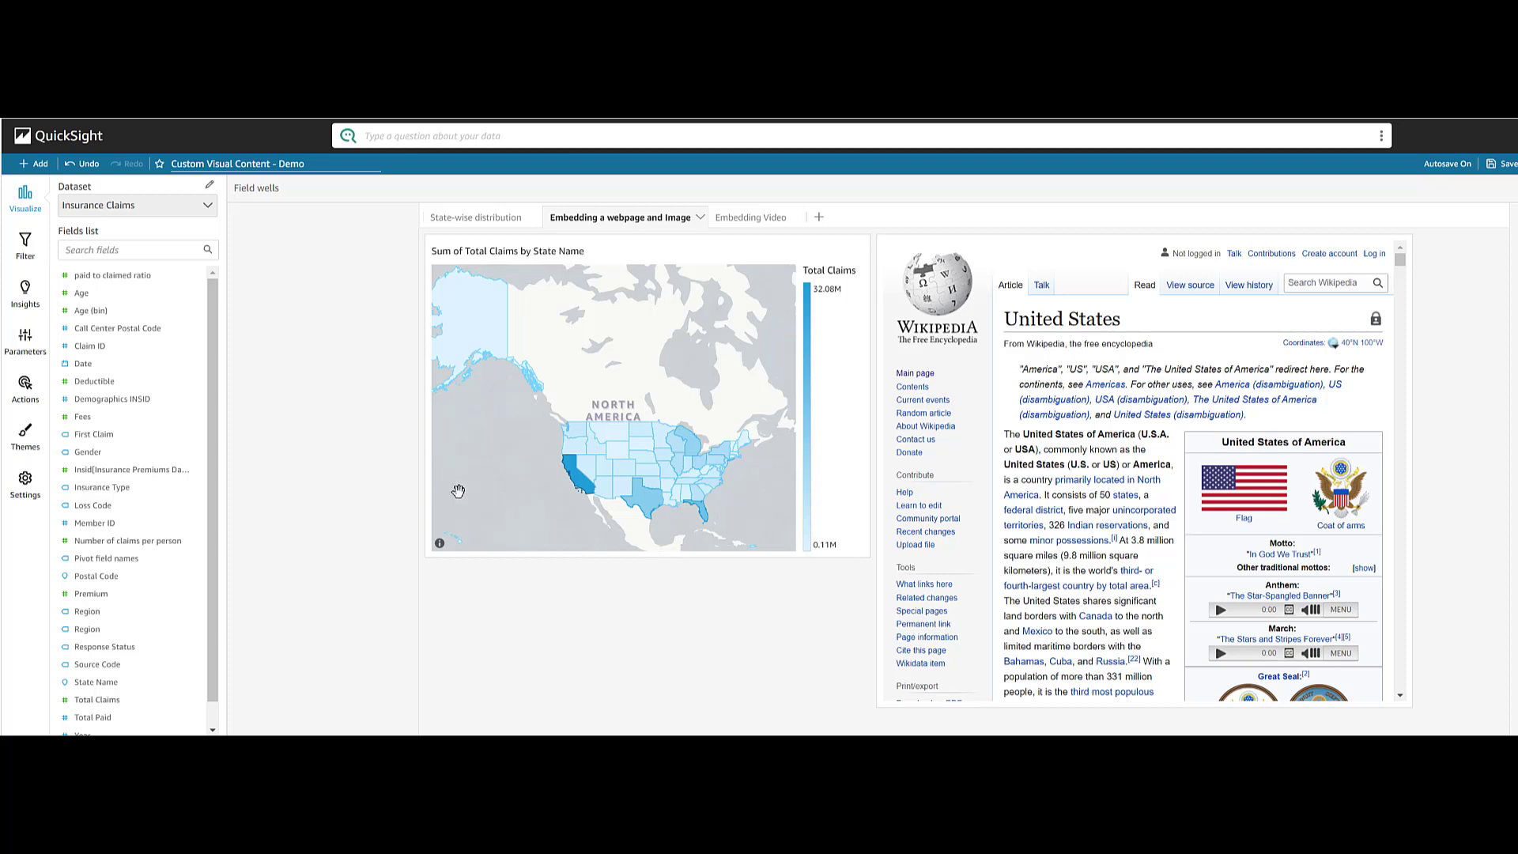
- Create a single-value string parameter named statename with the static default value Unitd_States
{"action": "mouse_move", "coordinate": [36, 345]}
{"action": "left_click", "coordinate": [22, 352]}
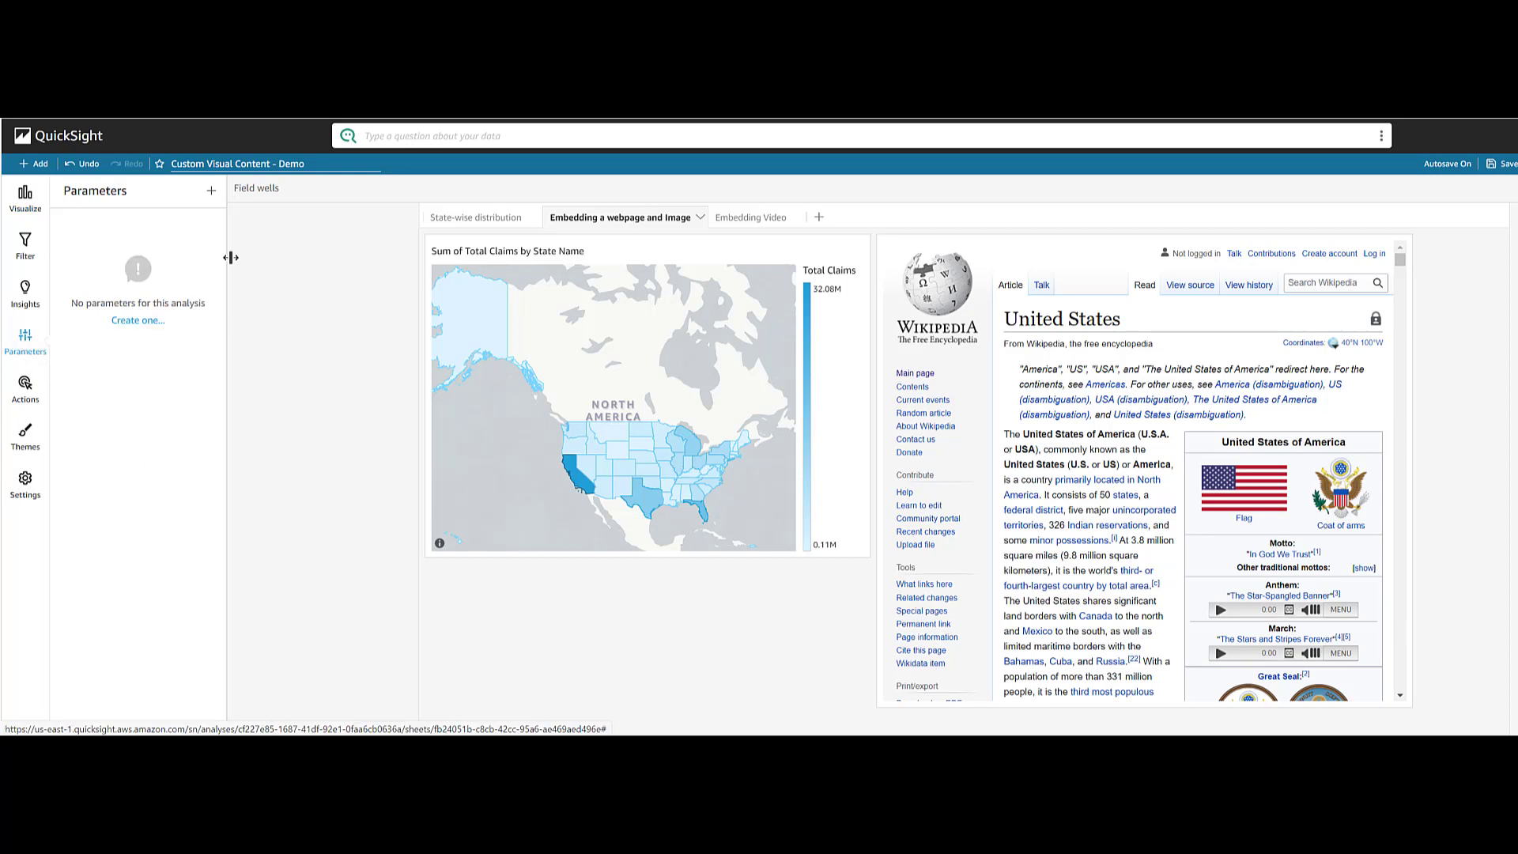
{"action": "left_click", "coordinate": [209, 192]}
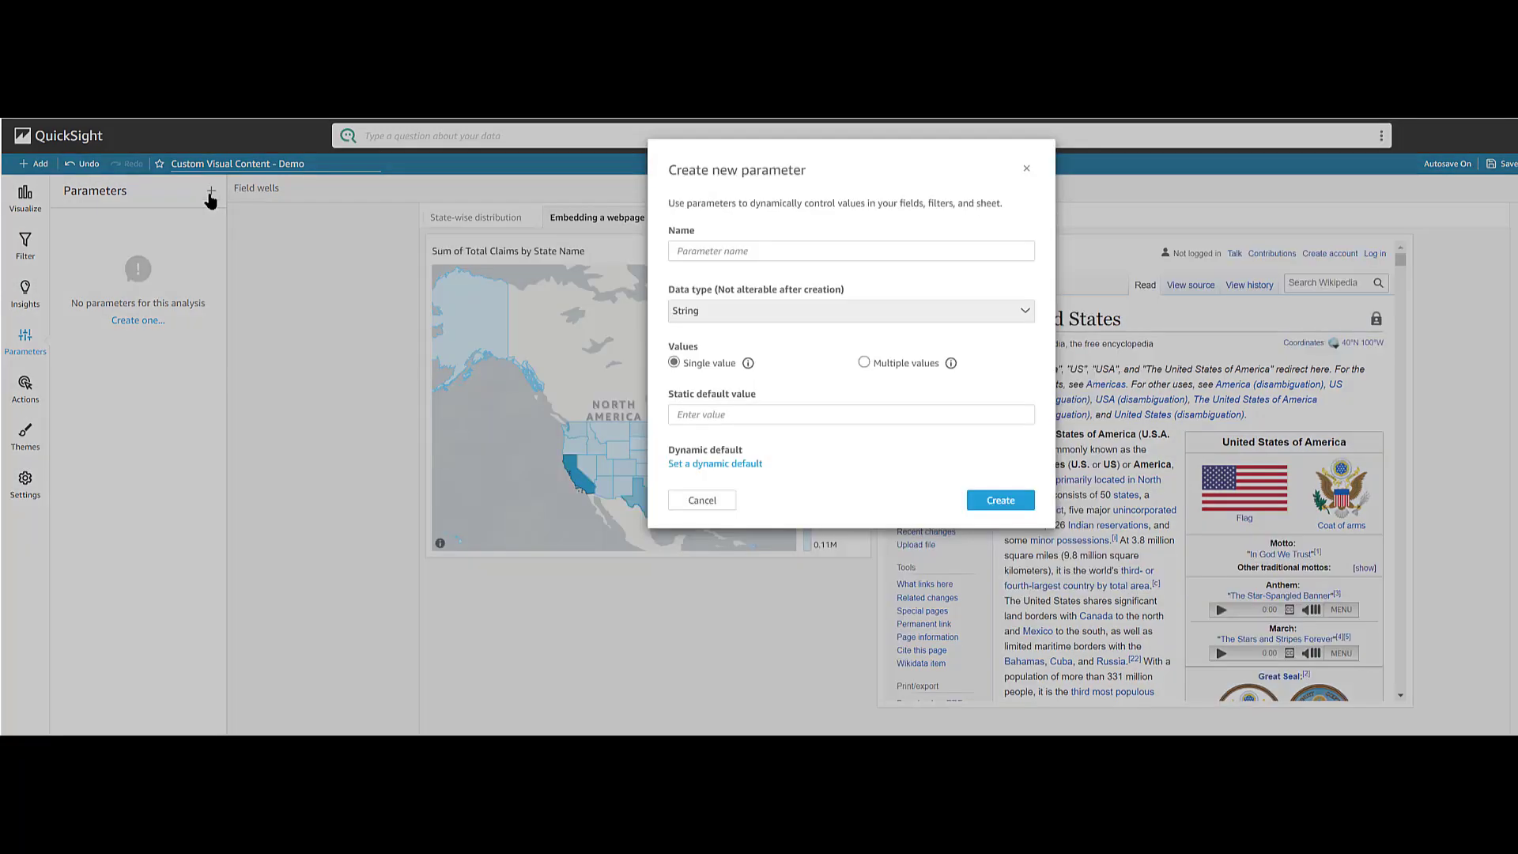
{"action": "left_click", "coordinate": [749, 251]}
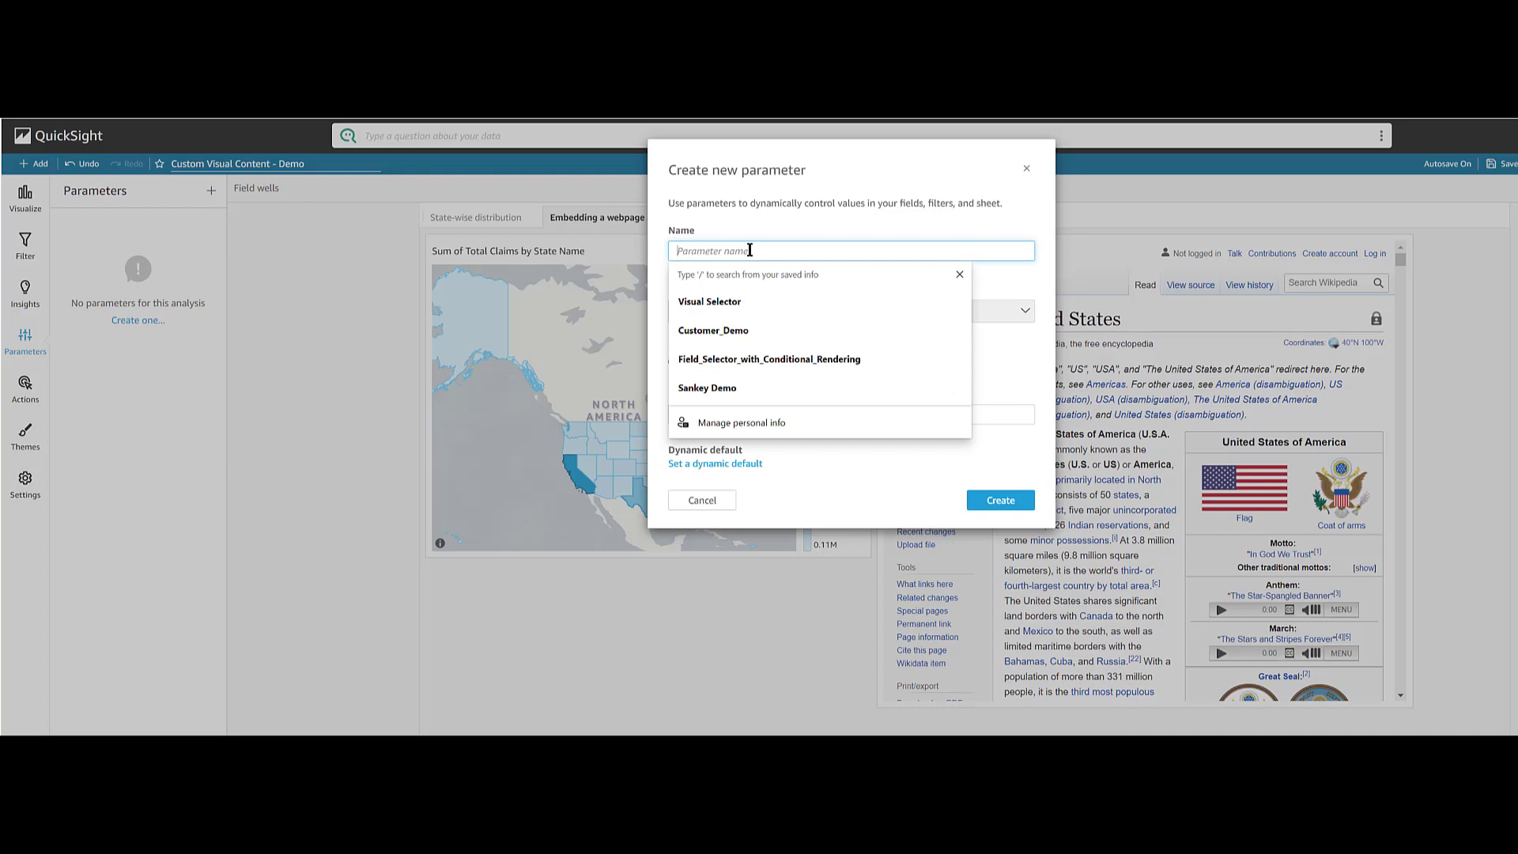
{"action": "type", "text": "statename"}
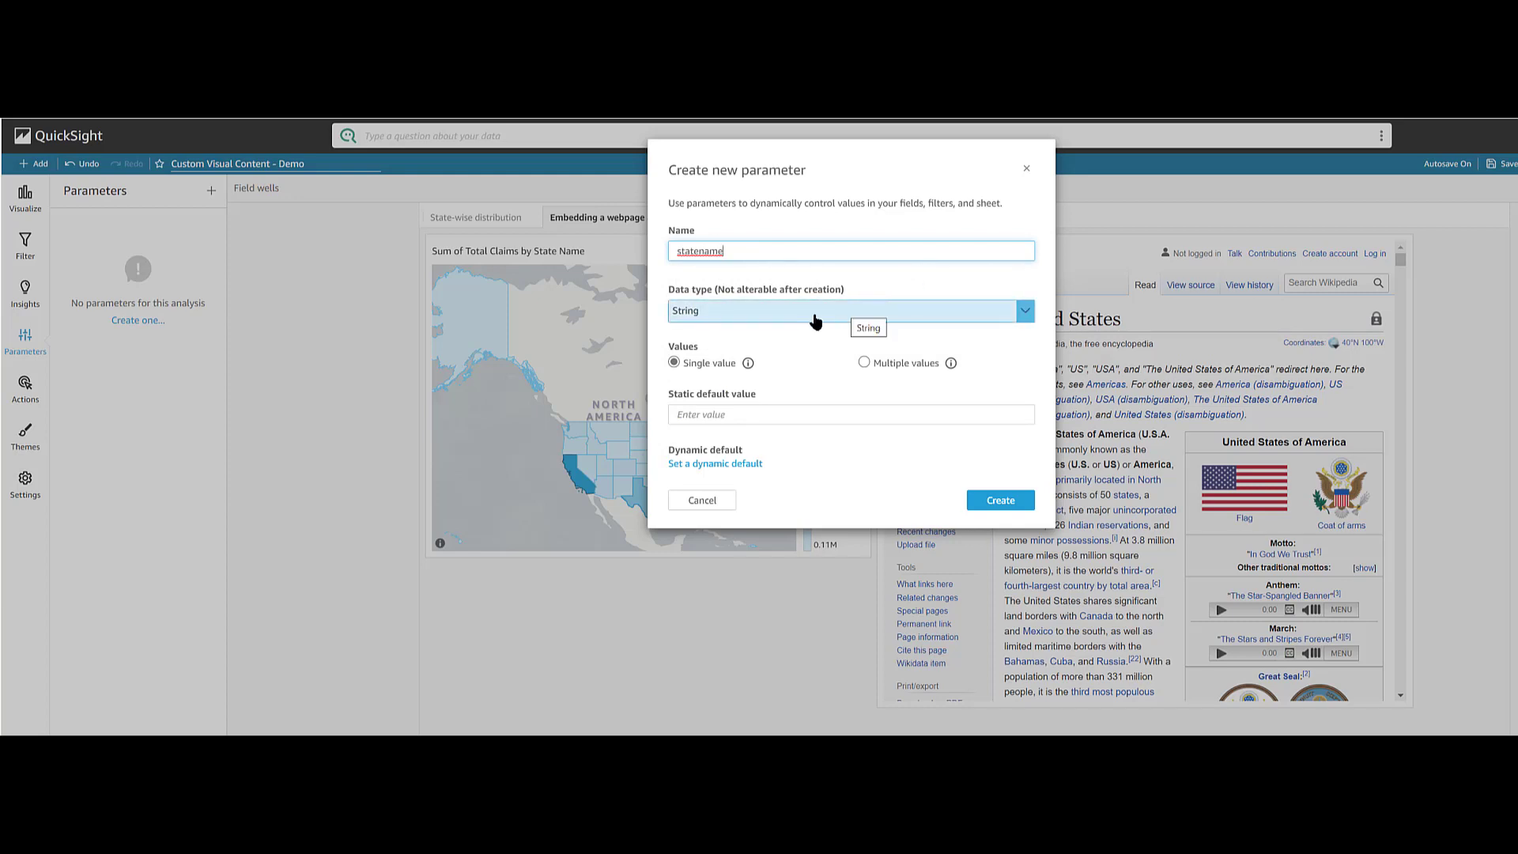
{"action": "left_click", "coordinate": [739, 416]}
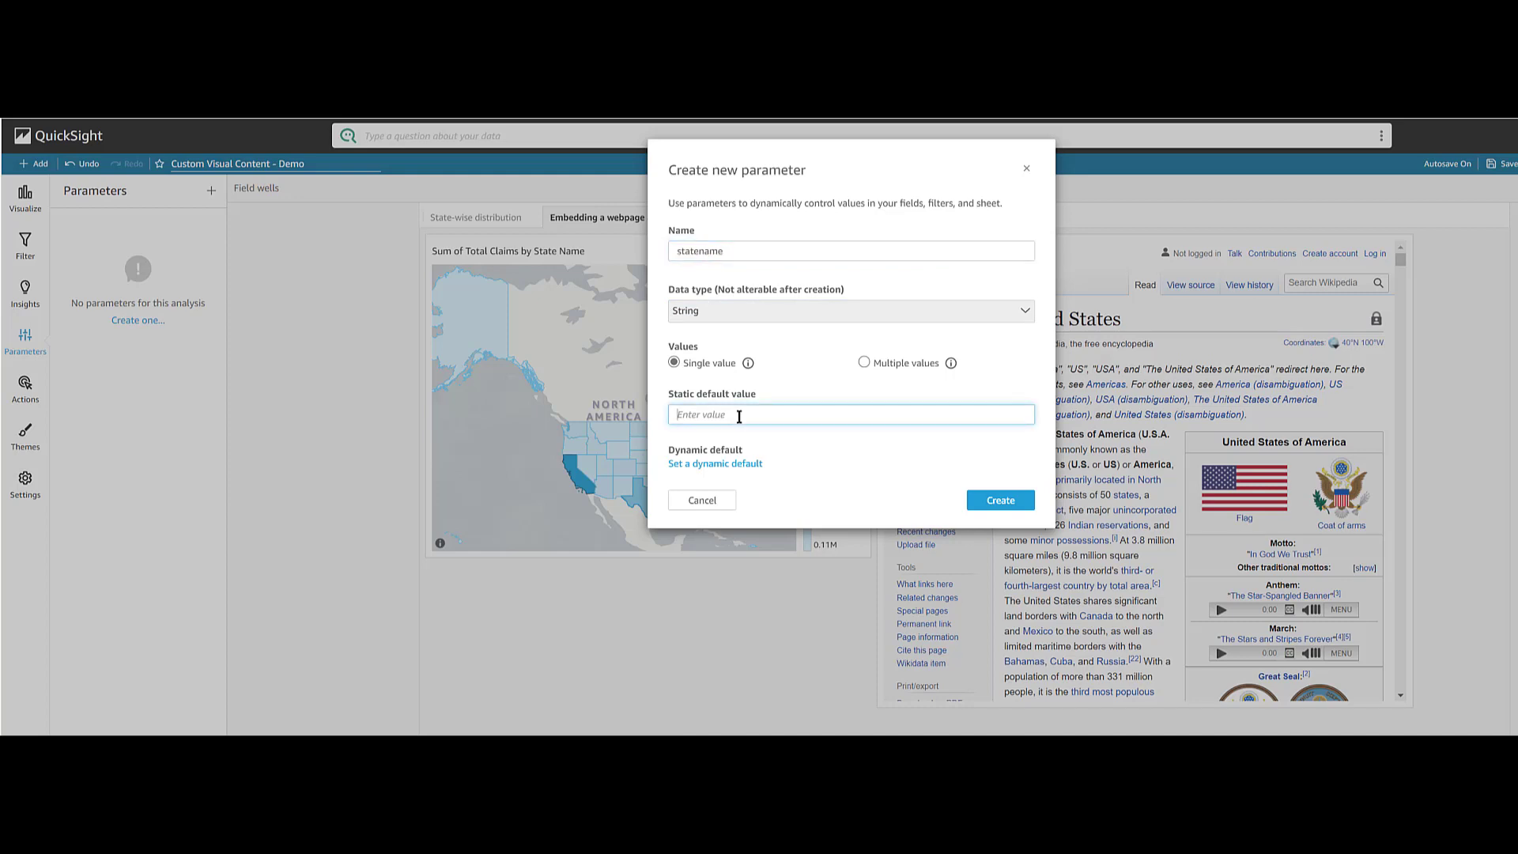
{"action": "type", "text": "Unitd_States"}
{"action": "left_click", "coordinate": [1014, 510]}
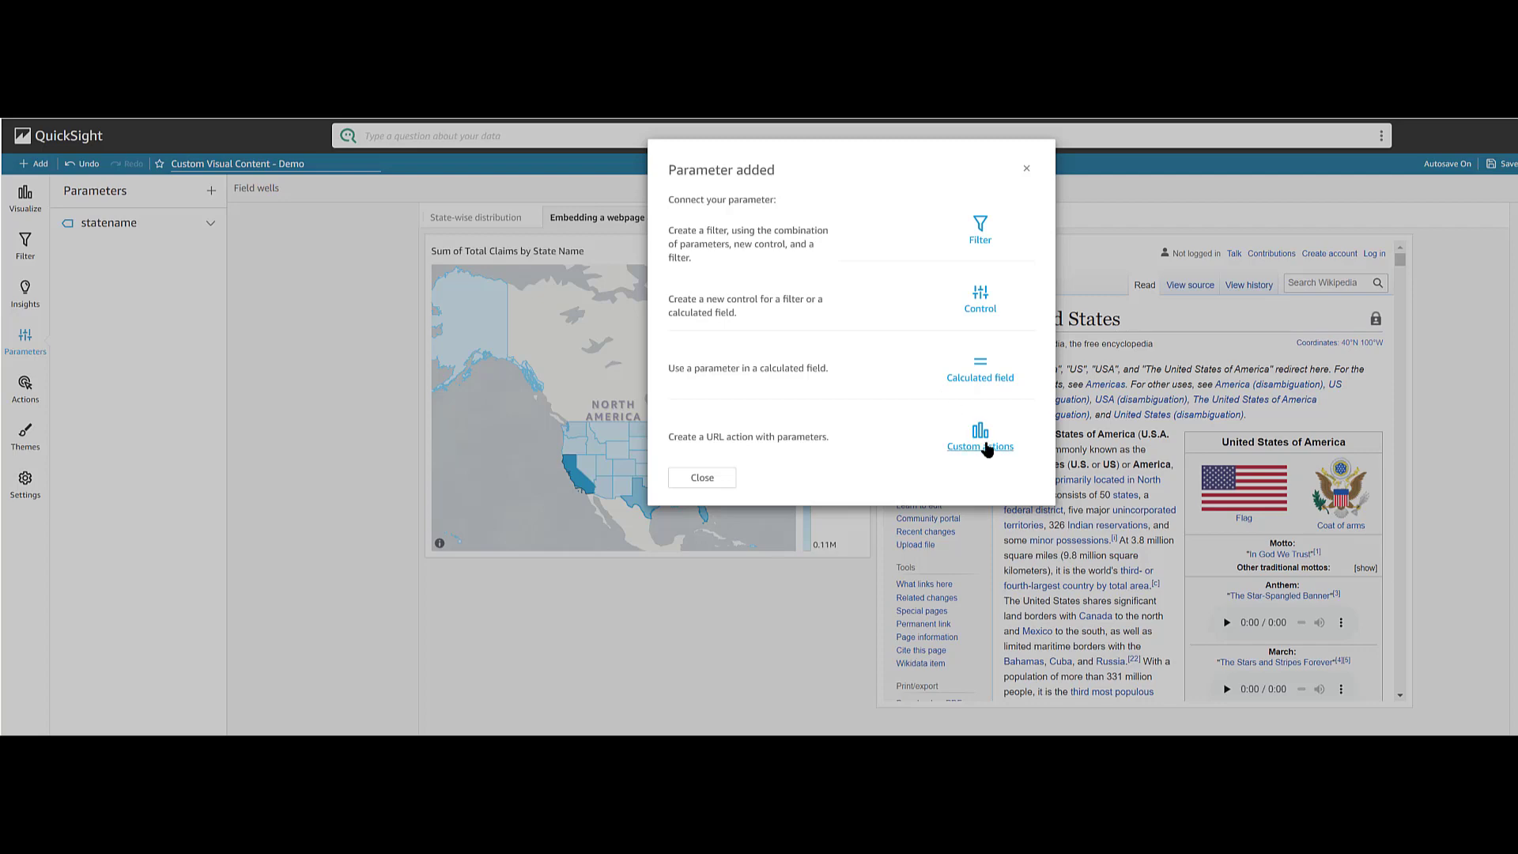
- Define a custom action named Webpageinteraction on the claims map, as a navigation action targeting the sheet "Embedding a webpage and Image"
{"action": "left_click", "coordinate": [982, 446]}
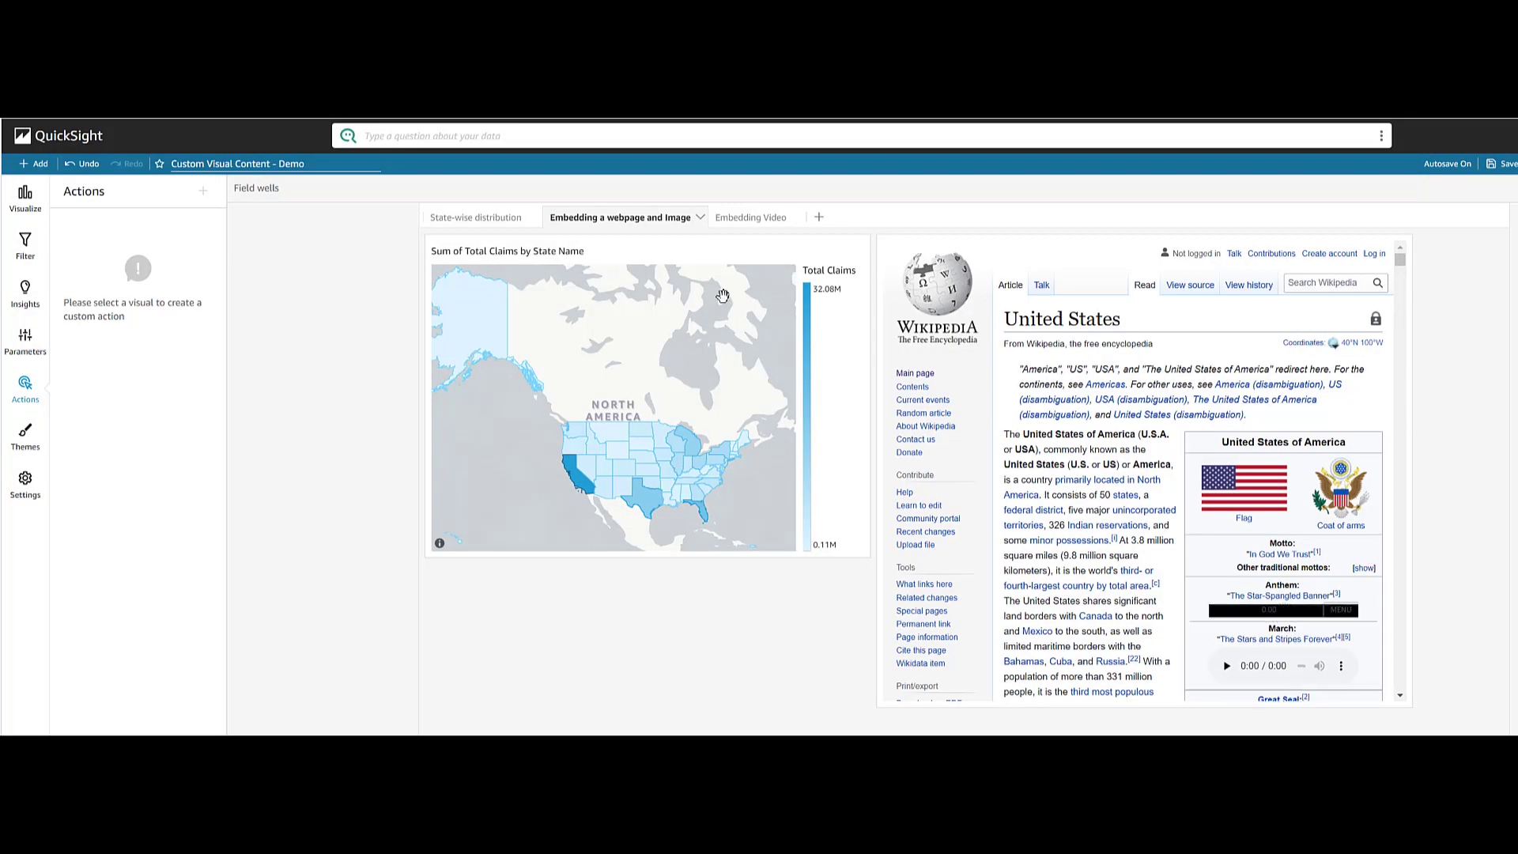
{"action": "left_click", "coordinate": [831, 247]}
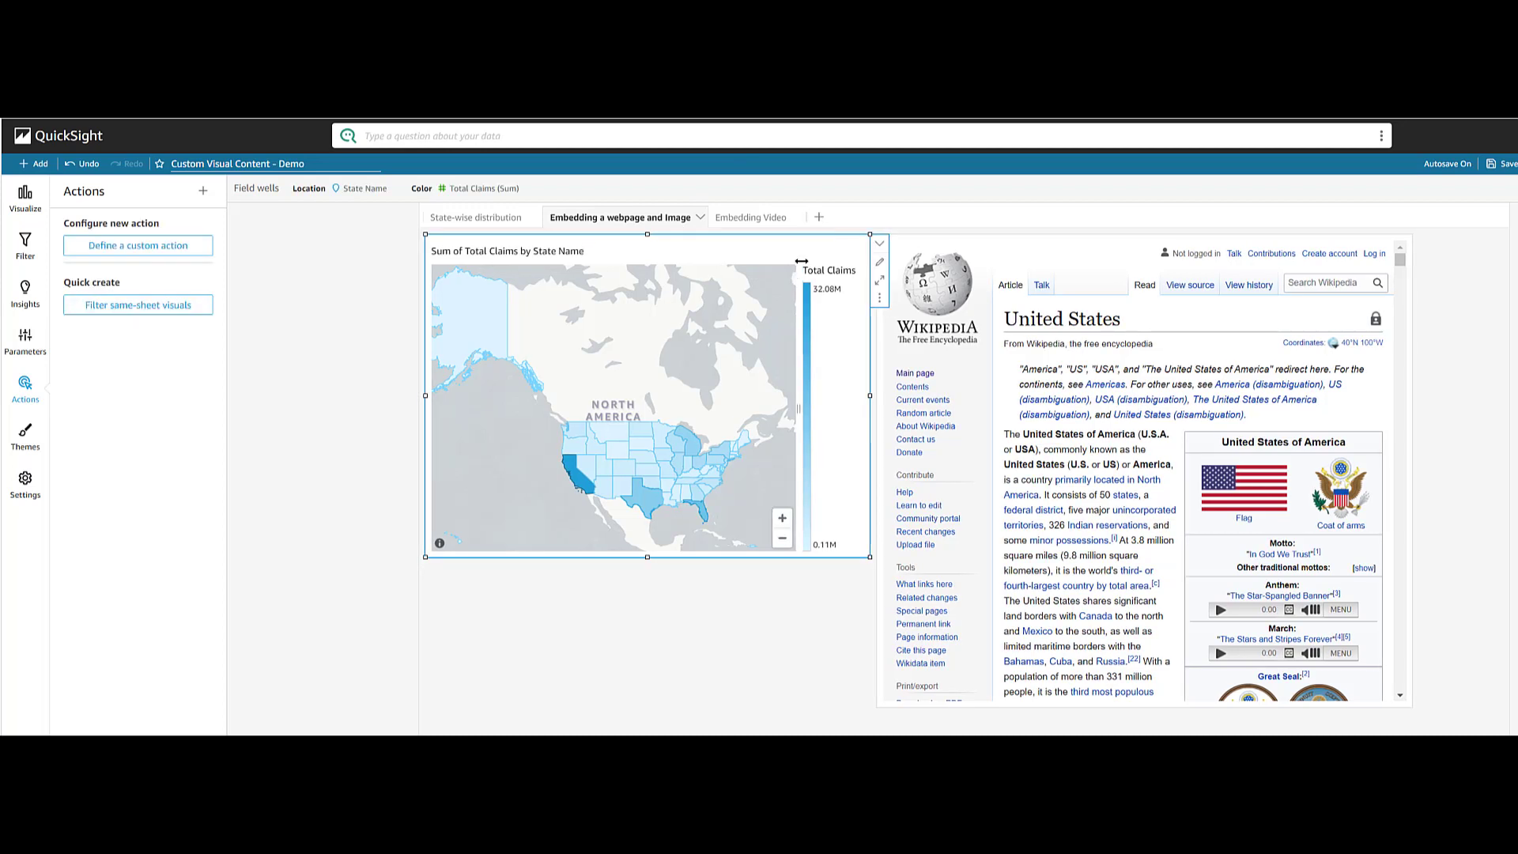
{"action": "left_click", "coordinate": [155, 250]}
{"action": "triple_click", "coordinate": [148, 247]}
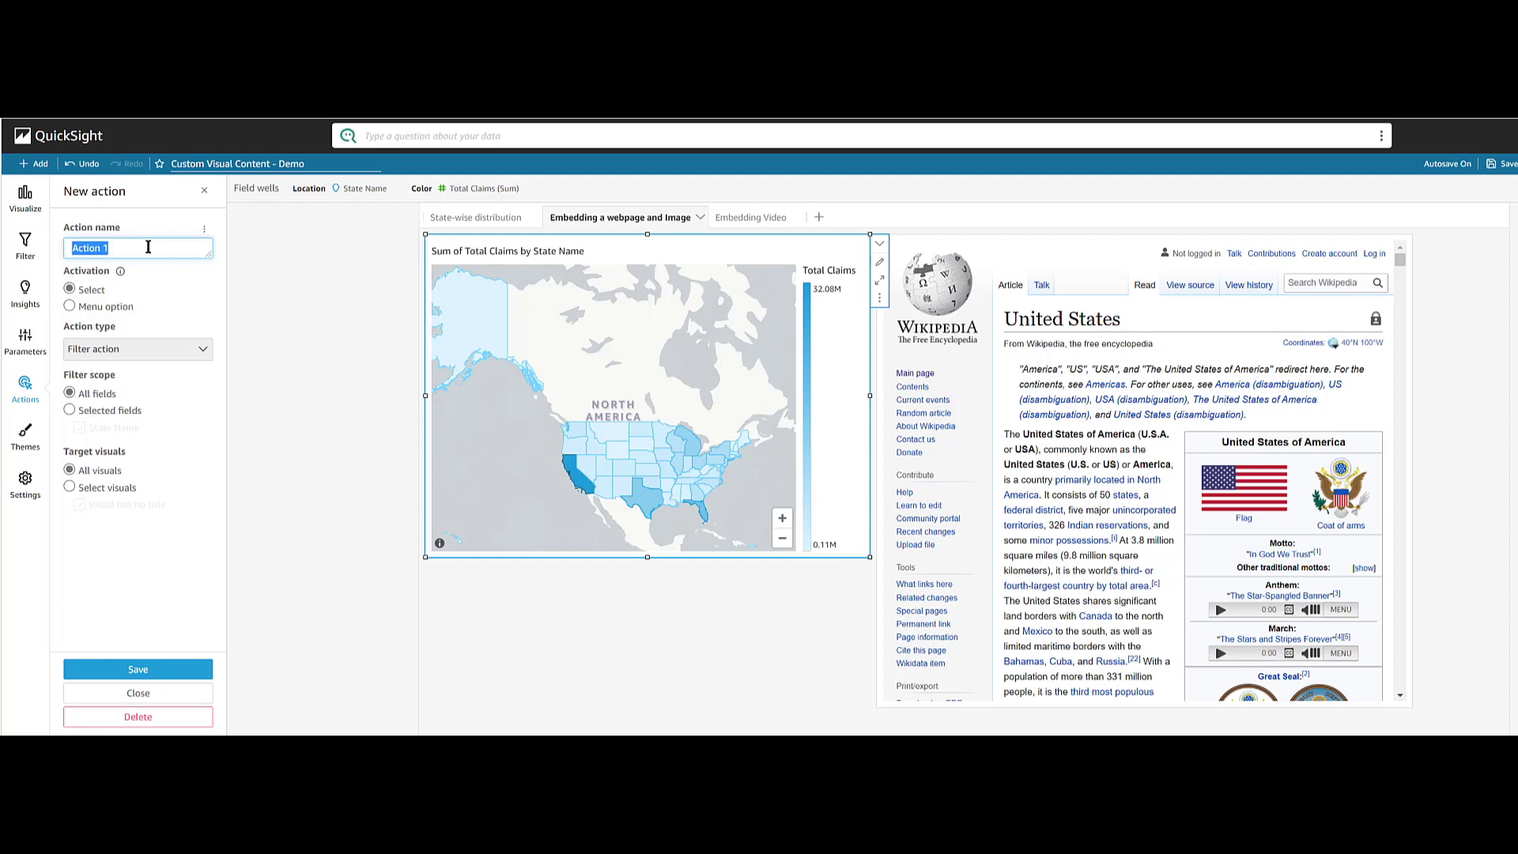
{"action": "type", "text": "Webpageinteraction"}
{"action": "left_click", "coordinate": [203, 351]}
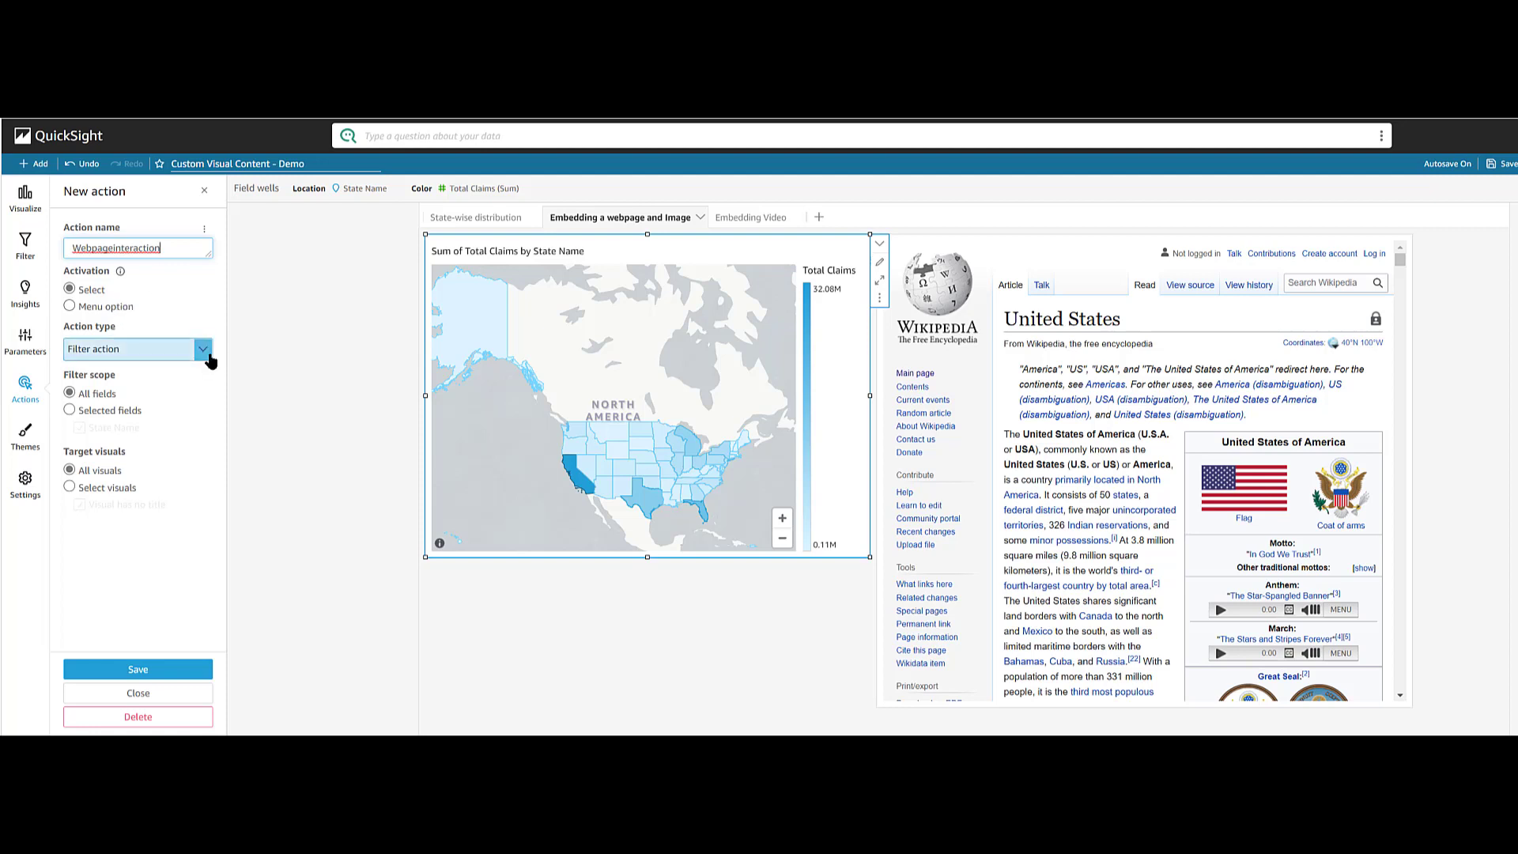
{"action": "left_click", "coordinate": [190, 389]}
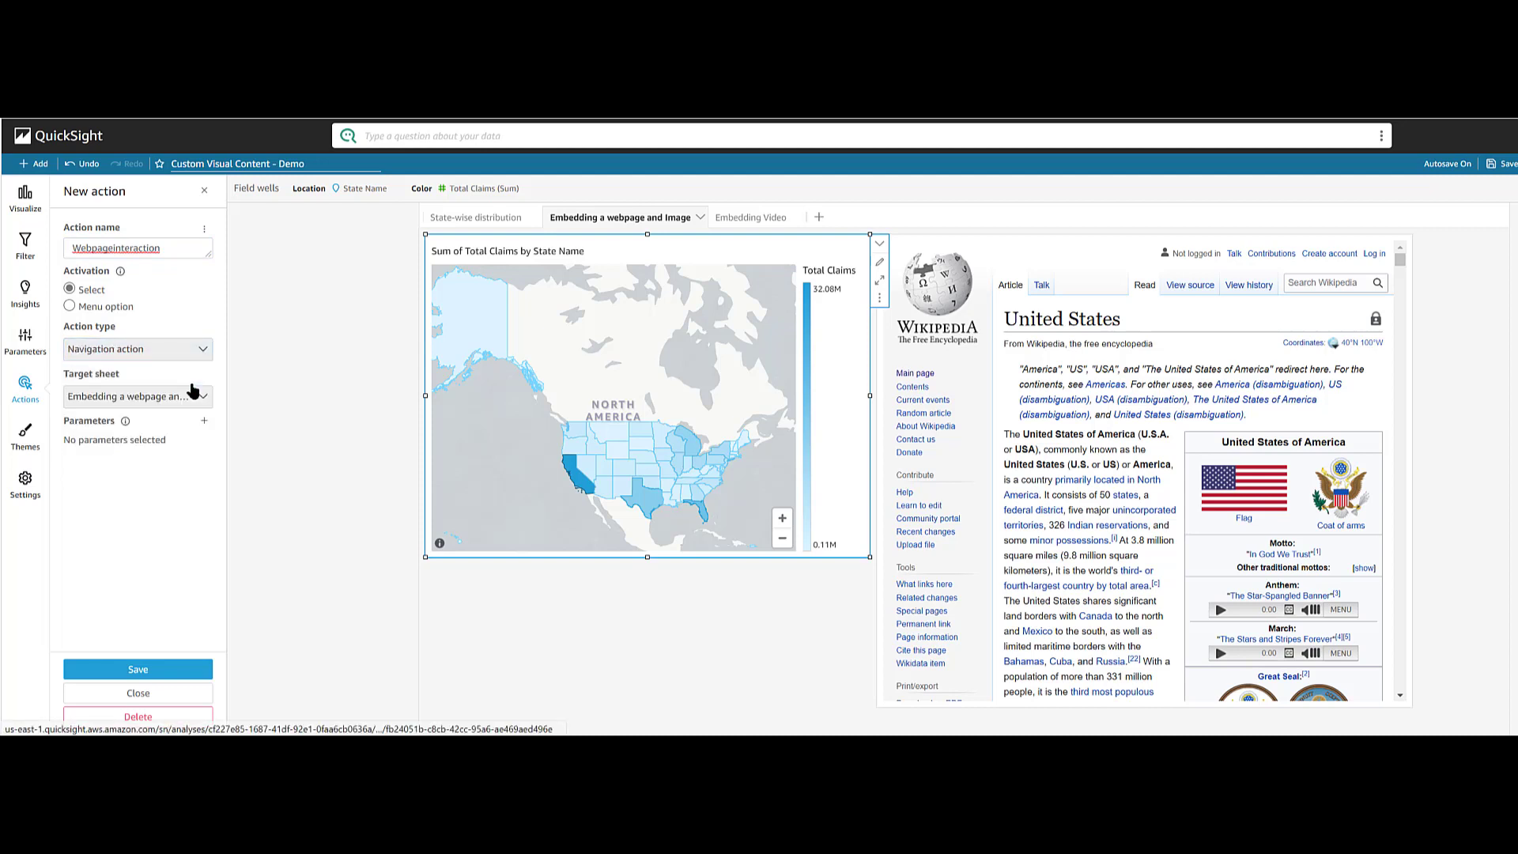
{"action": "left_click", "coordinate": [202, 396]}
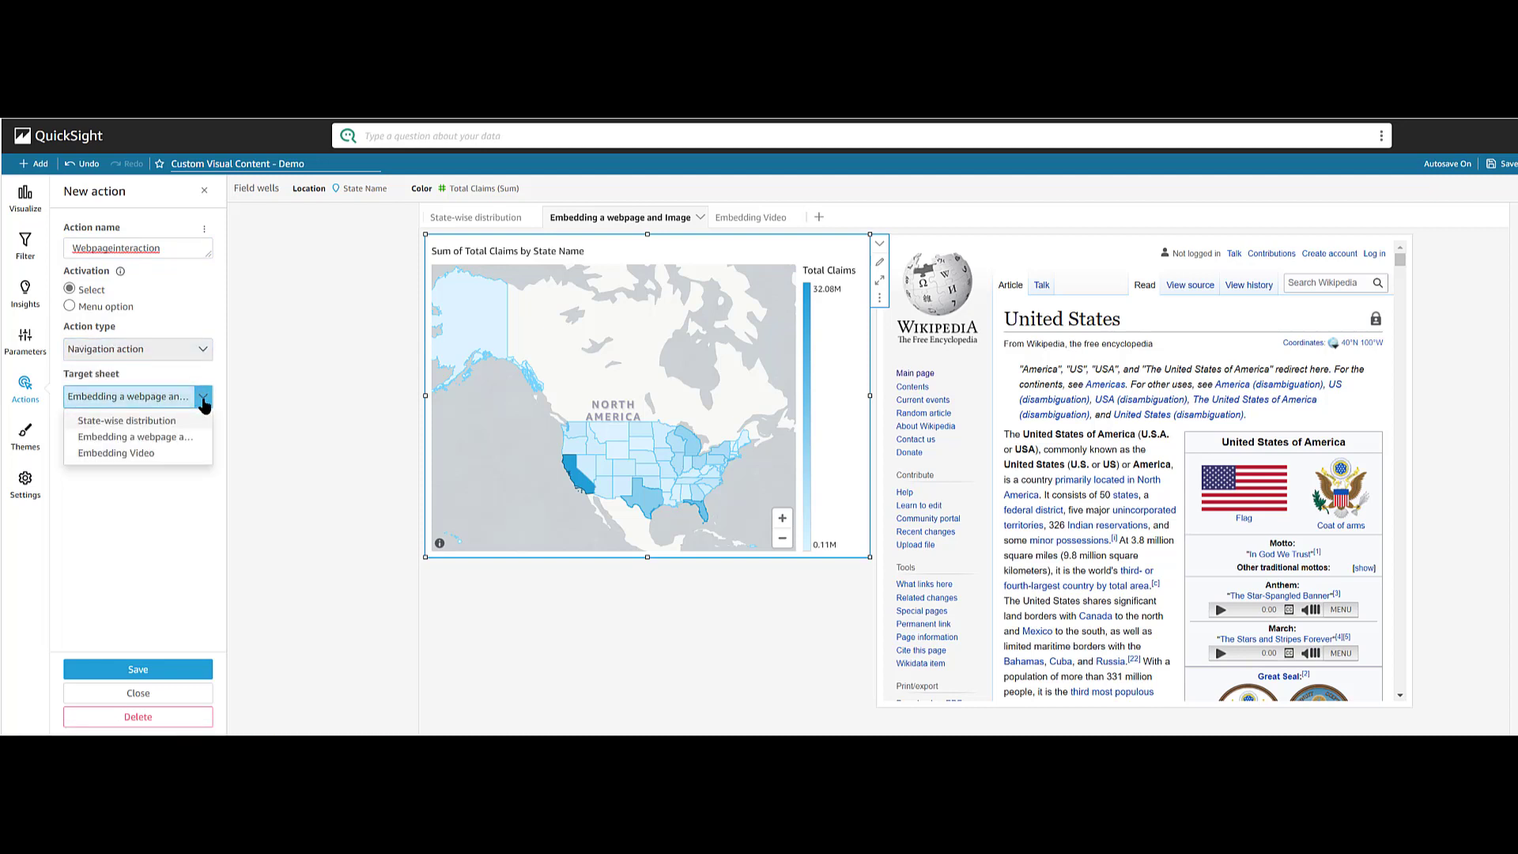
{"action": "left_click", "coordinate": [170, 438]}
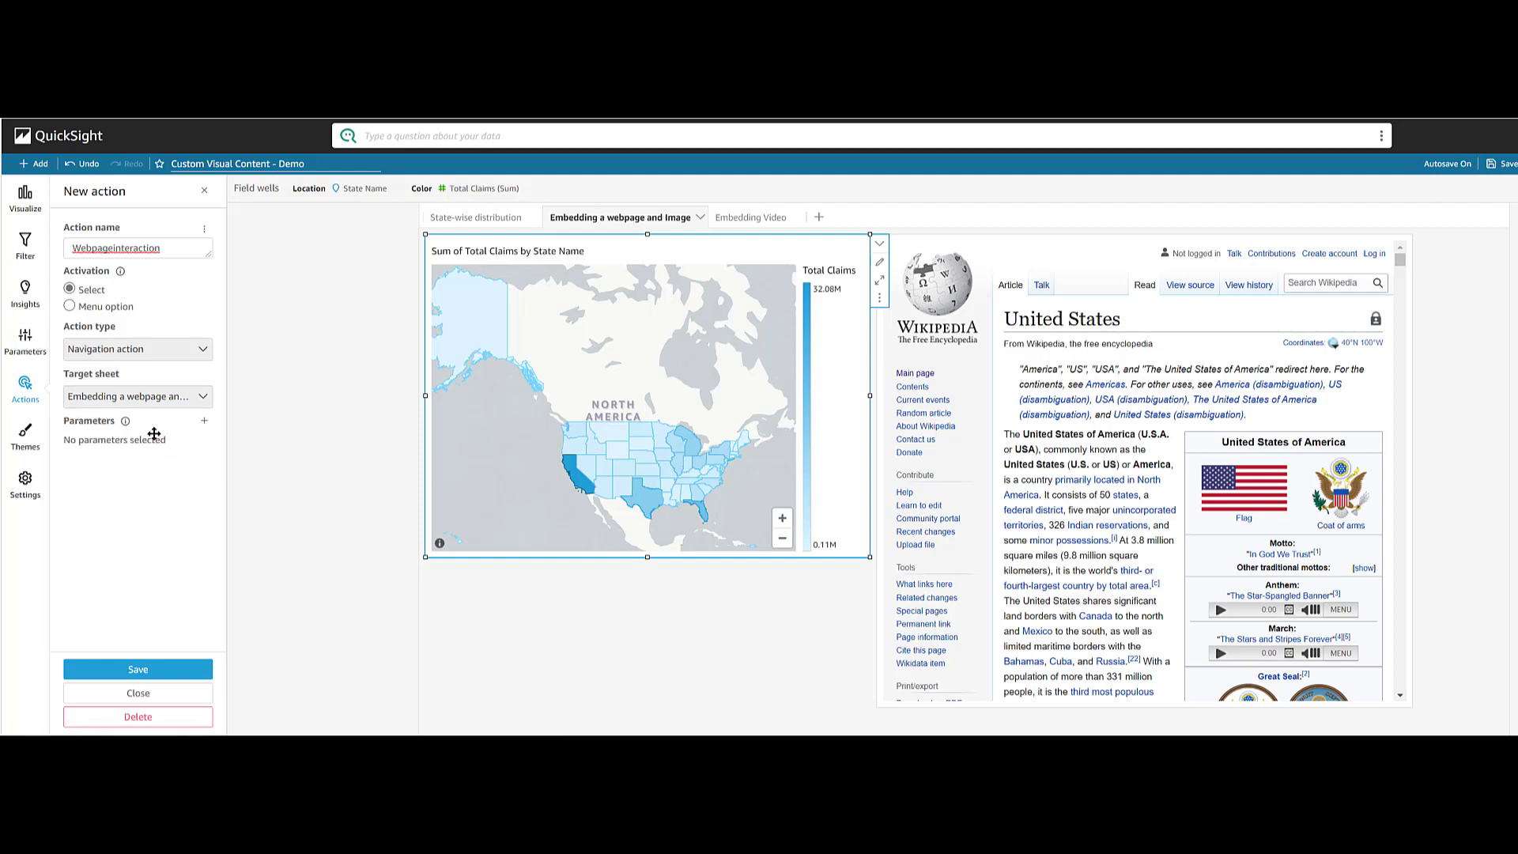
- Add the statename parameter to the action with the State Name field as its value, and save the action
{"action": "left_click", "coordinate": [204, 420]}
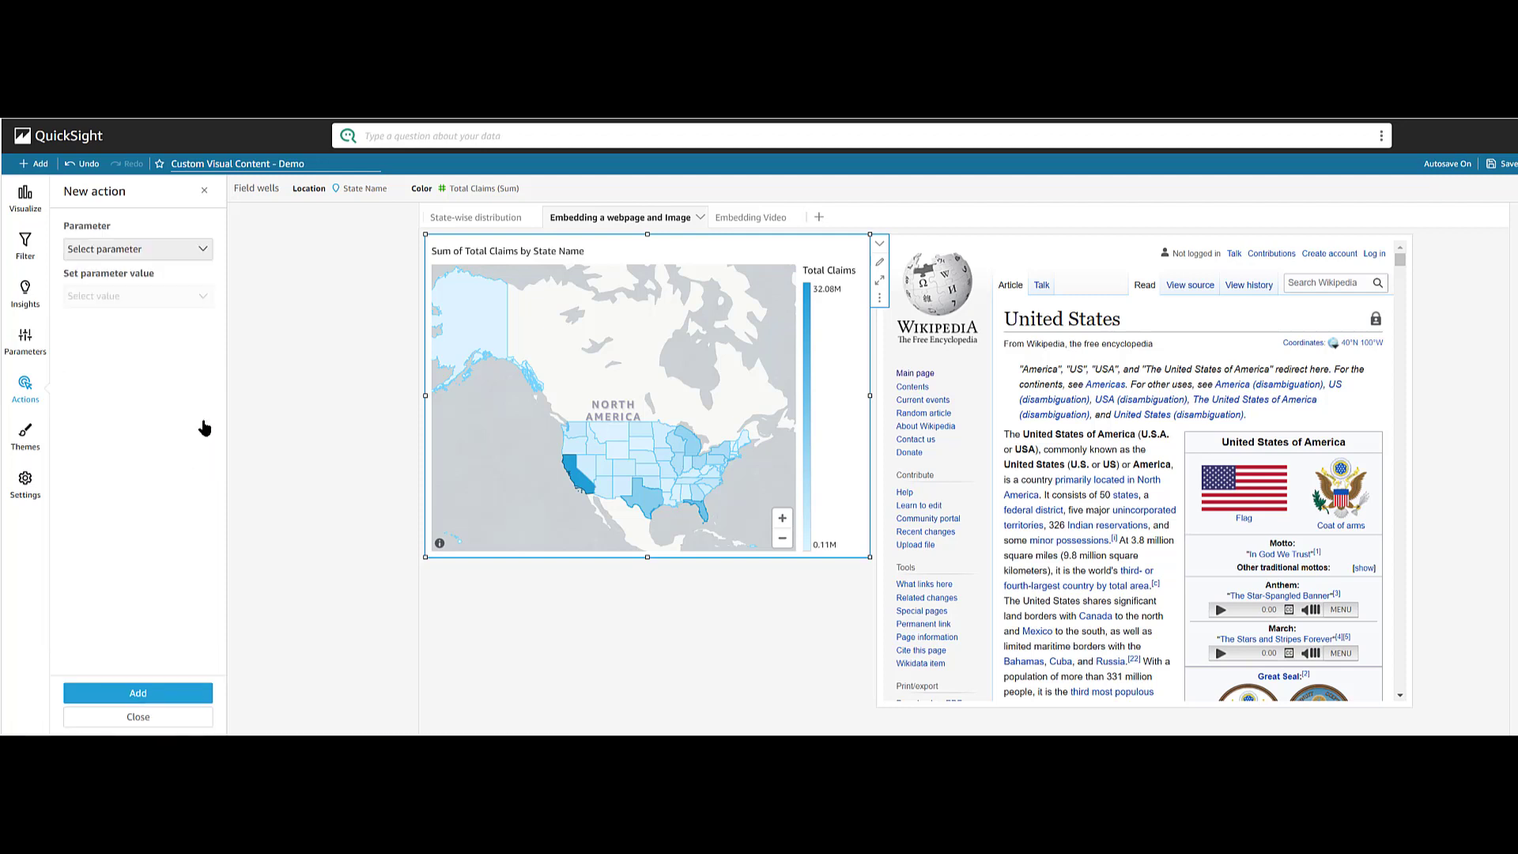
{"action": "left_click", "coordinate": [200, 249]}
{"action": "left_click", "coordinate": [197, 268]}
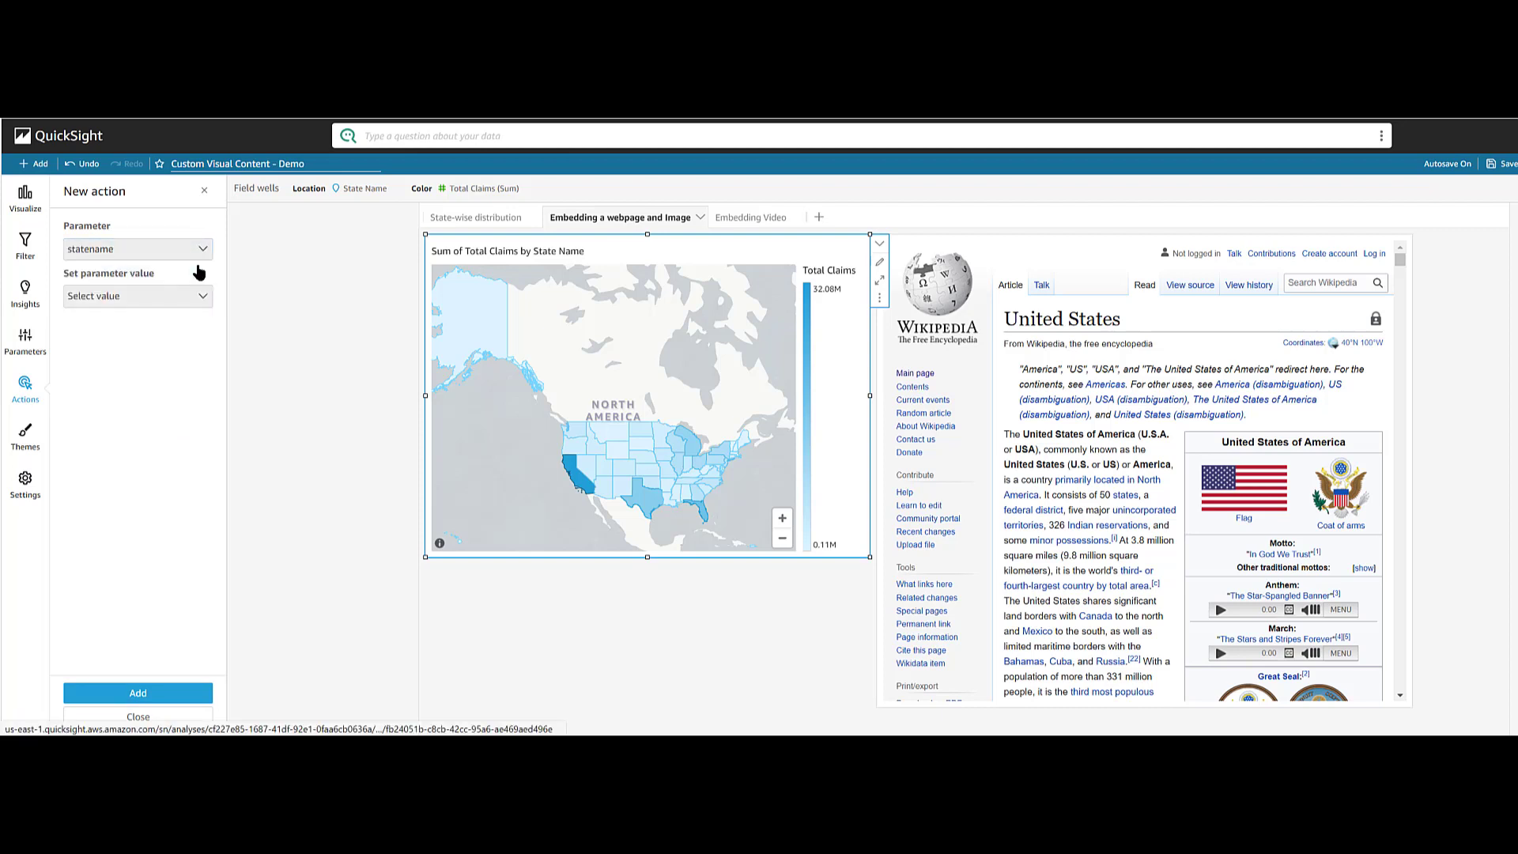
{"action": "left_click", "coordinate": [200, 296]}
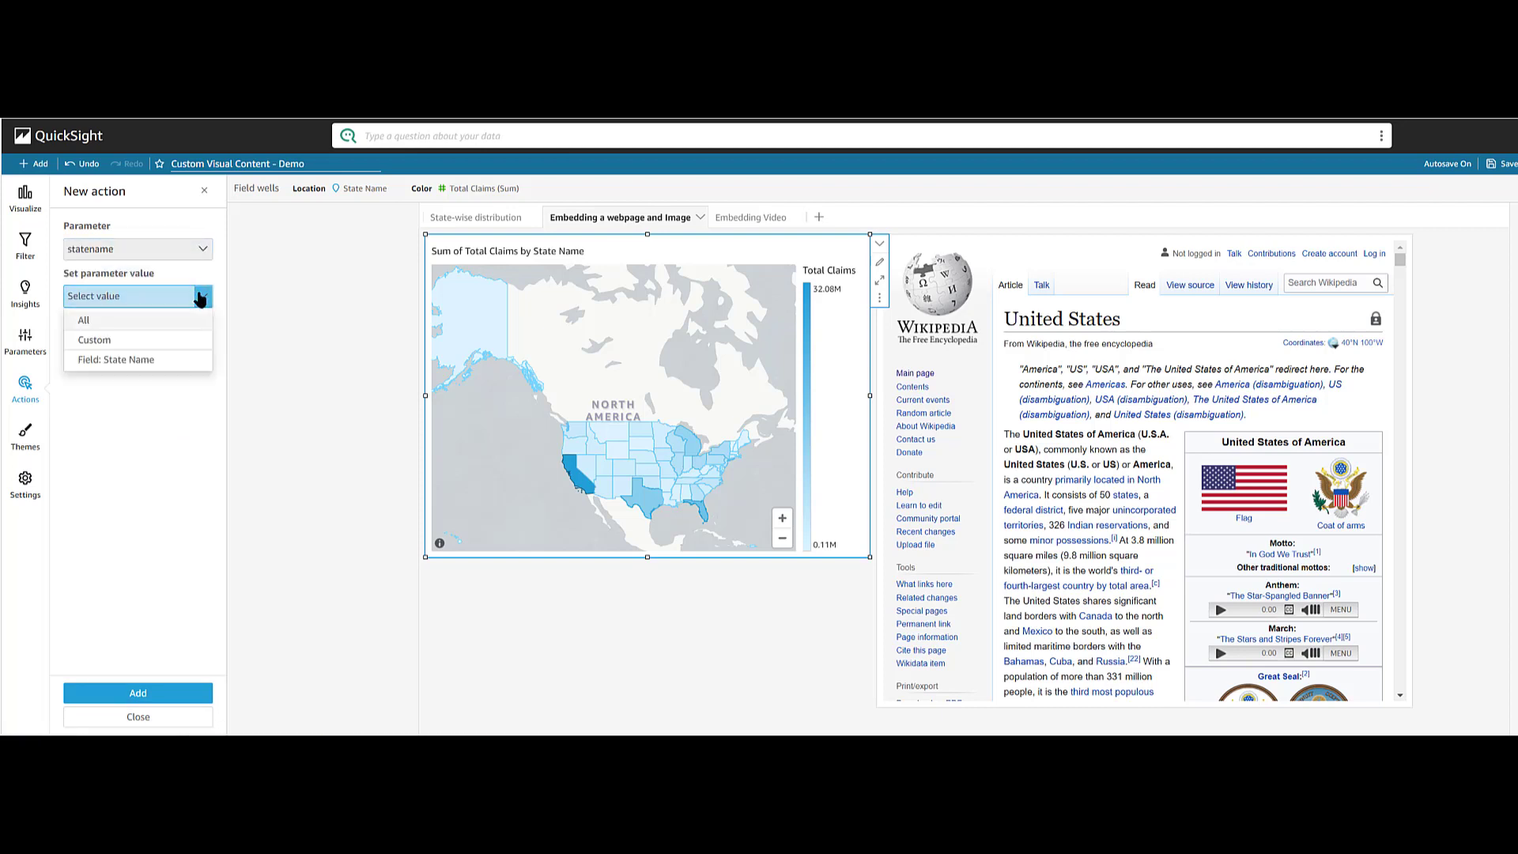
{"action": "left_click", "coordinate": [159, 362]}
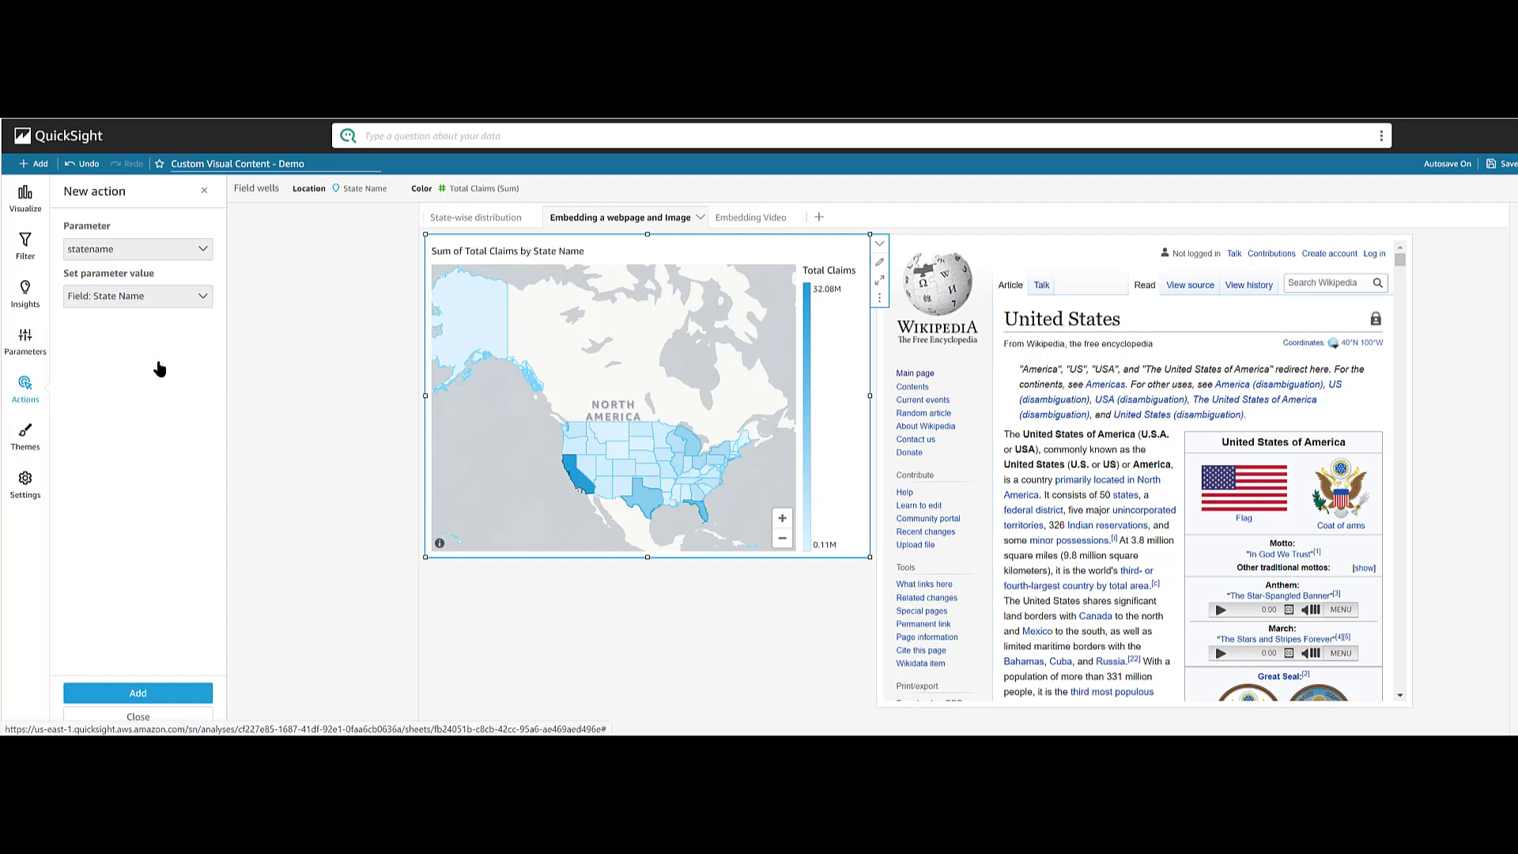
{"action": "left_click", "coordinate": [181, 692]}
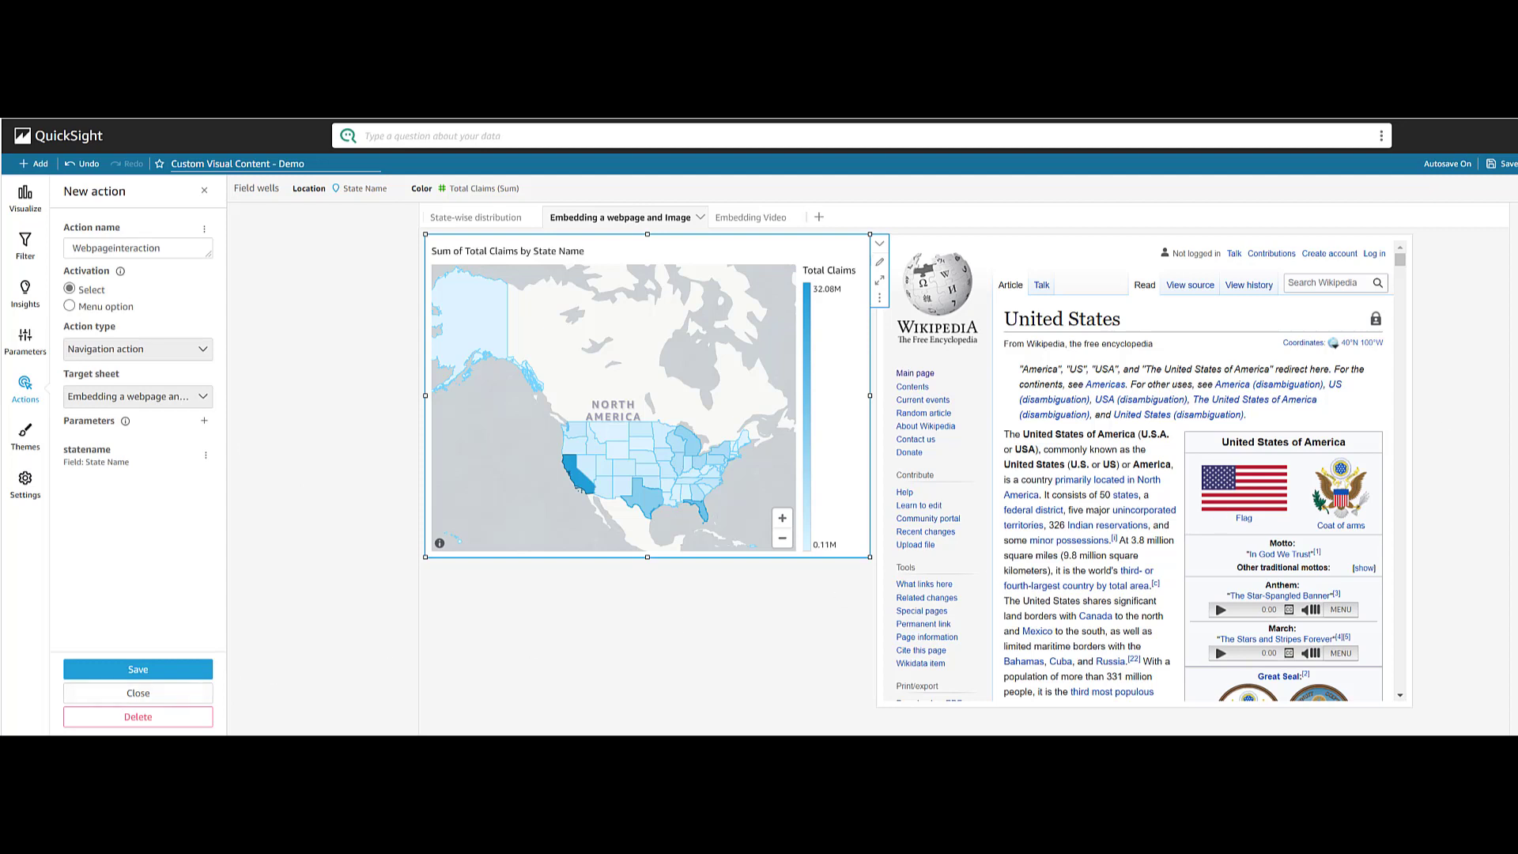
{"action": "left_click", "coordinate": [167, 671]}
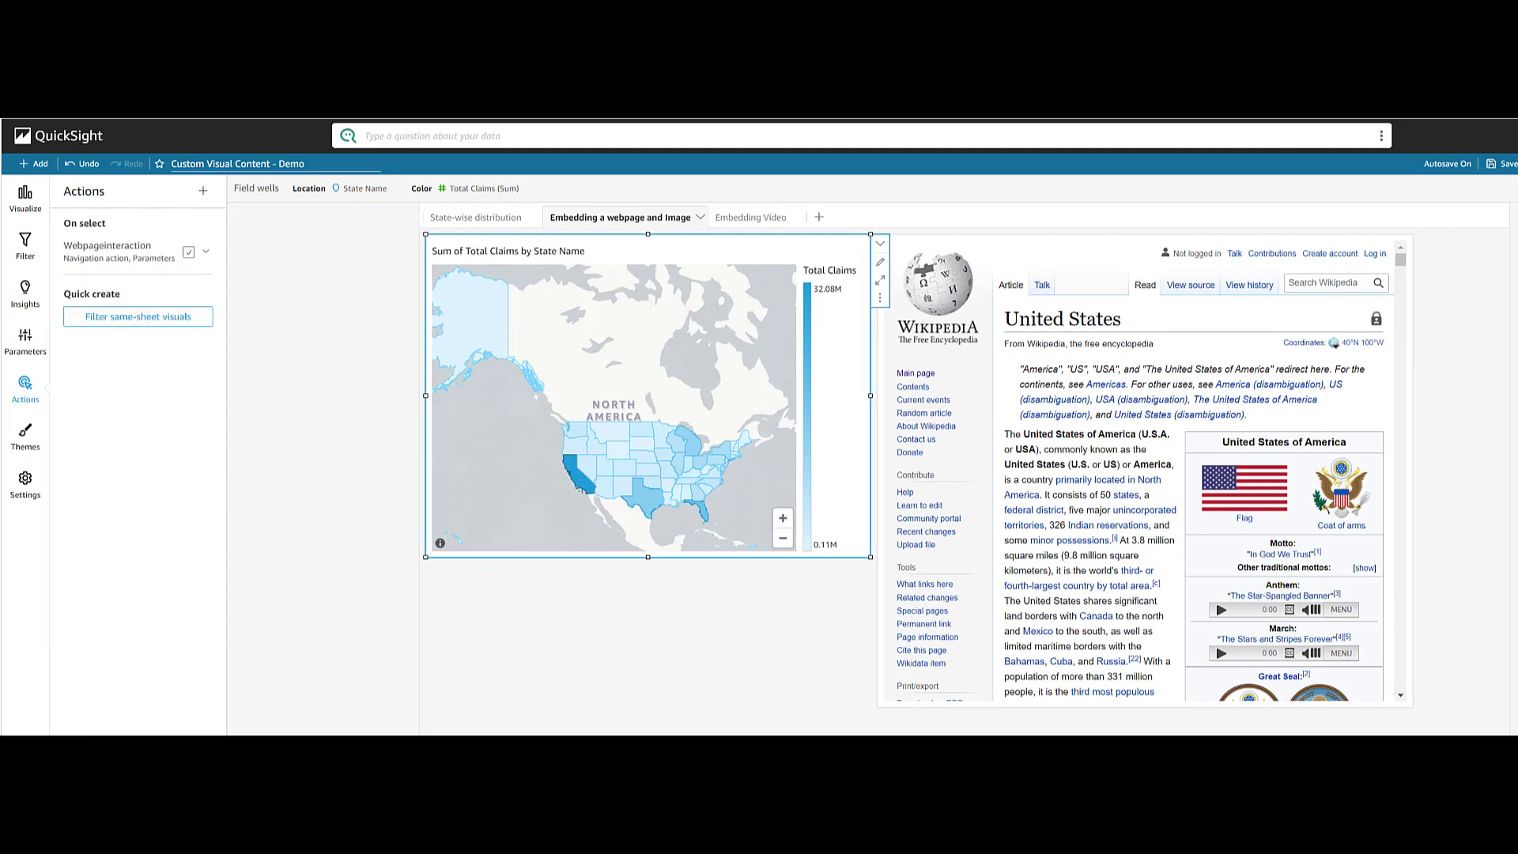
- Replace United_States in the embedded webpage's URL with the <<$statename>> parameter, apply it and close the visual's formatting
{"action": "left_click", "coordinate": [880, 262]}
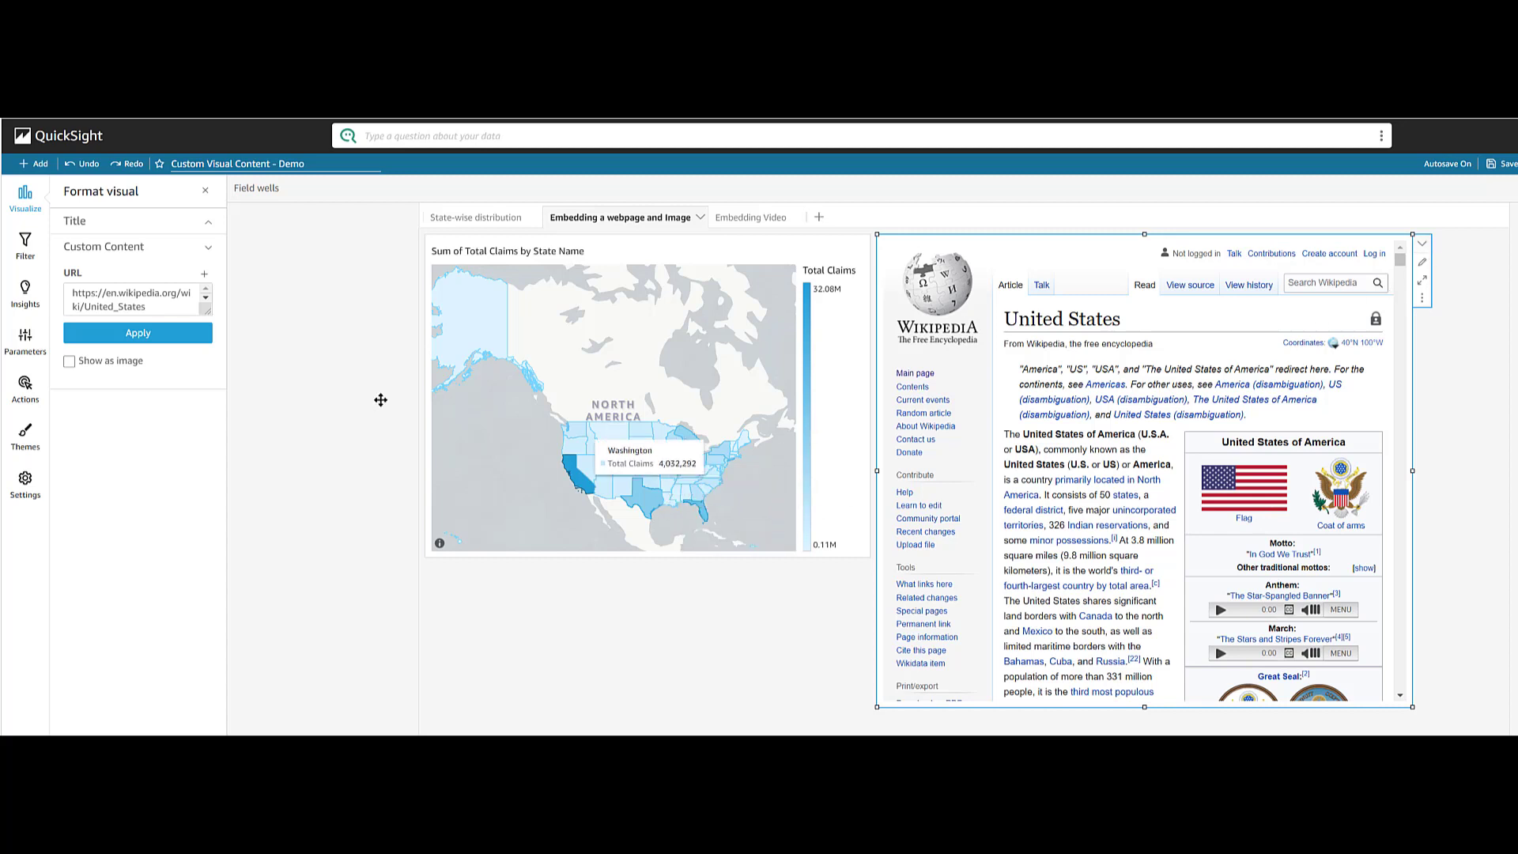
{"action": "left_click", "coordinate": [151, 305]}
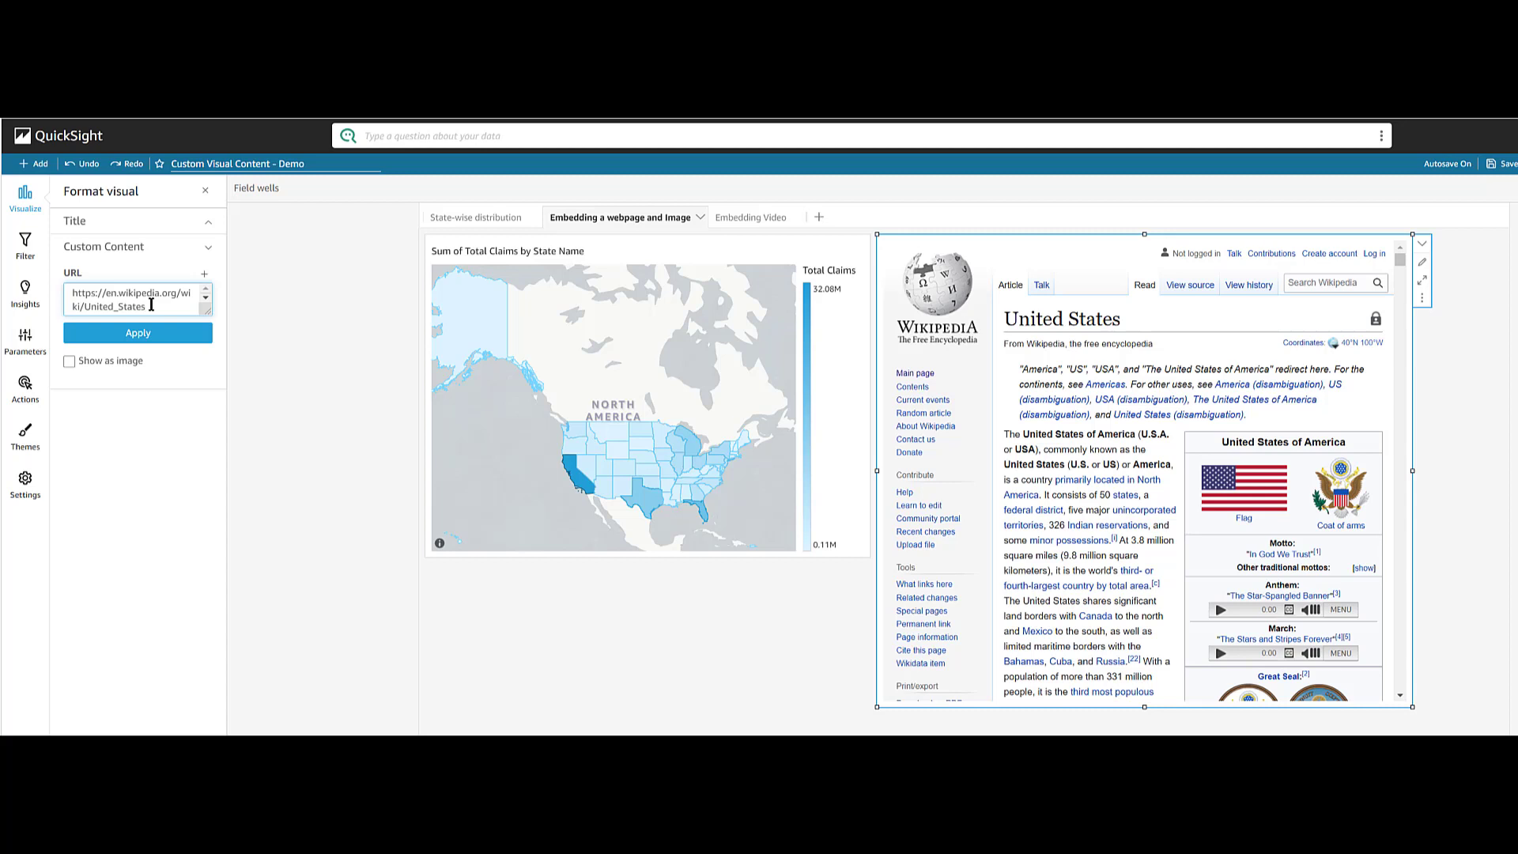
{"action": "key", "text": "shift+Left"}
{"action": "key", "text": "shift+Left"}
{"action": "key", "text": "shift+Left"}
{"action": "key", "text": "shift+Left"}
{"action": "key", "text": "shift+Left"}
{"action": "key", "text": "shift+Left"}
{"action": "key", "text": "shift+Left"}
{"action": "key", "text": "shift+Left"}
{"action": "key", "text": "shift+Left"}
{"action": "key", "text": "shift+Left"}
{"action": "key", "text": "shift+Left"}
{"action": "key", "text": "shift+Left"}
{"action": "key", "text": "shift+Left"}
{"action": "key", "text": "shift+Right"}
{"action": "key", "text": "BackSpace"}
{"action": "left_click", "coordinate": [204, 275]}
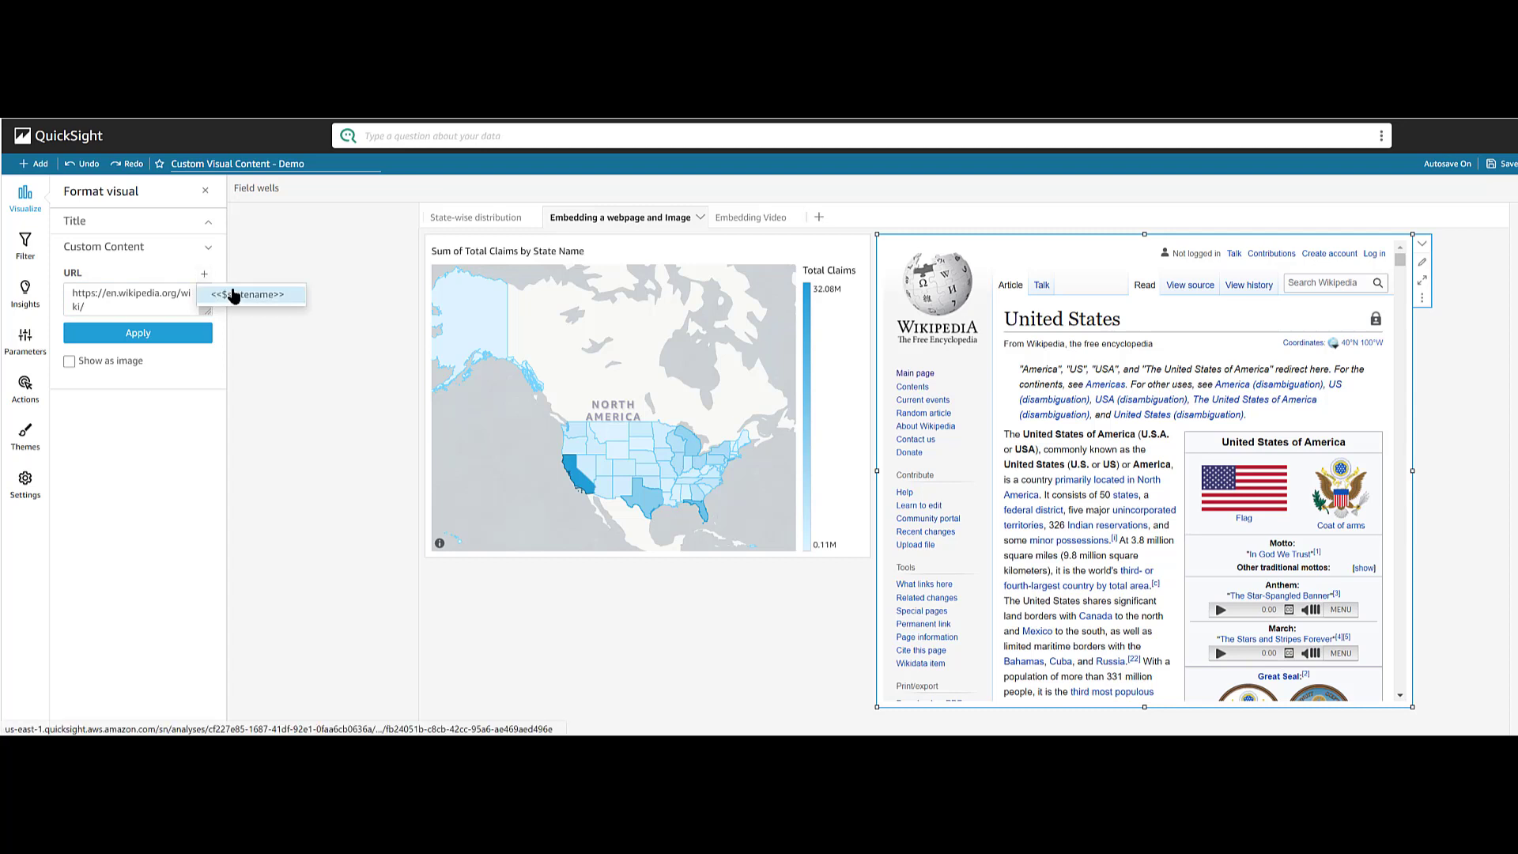
{"action": "left_click", "coordinate": [223, 295]}
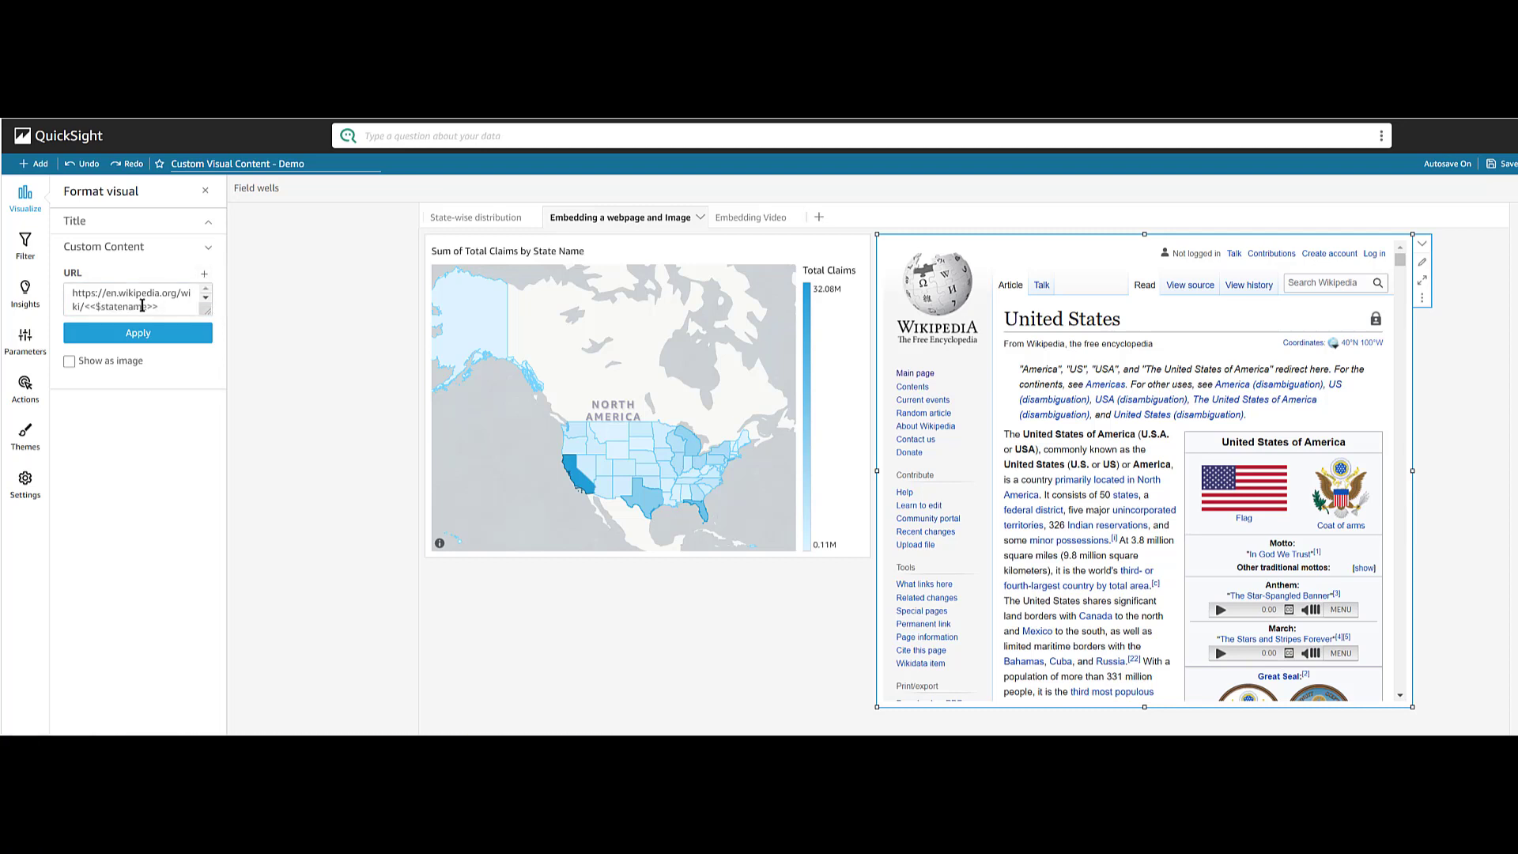
{"action": "left_click", "coordinate": [167, 335]}
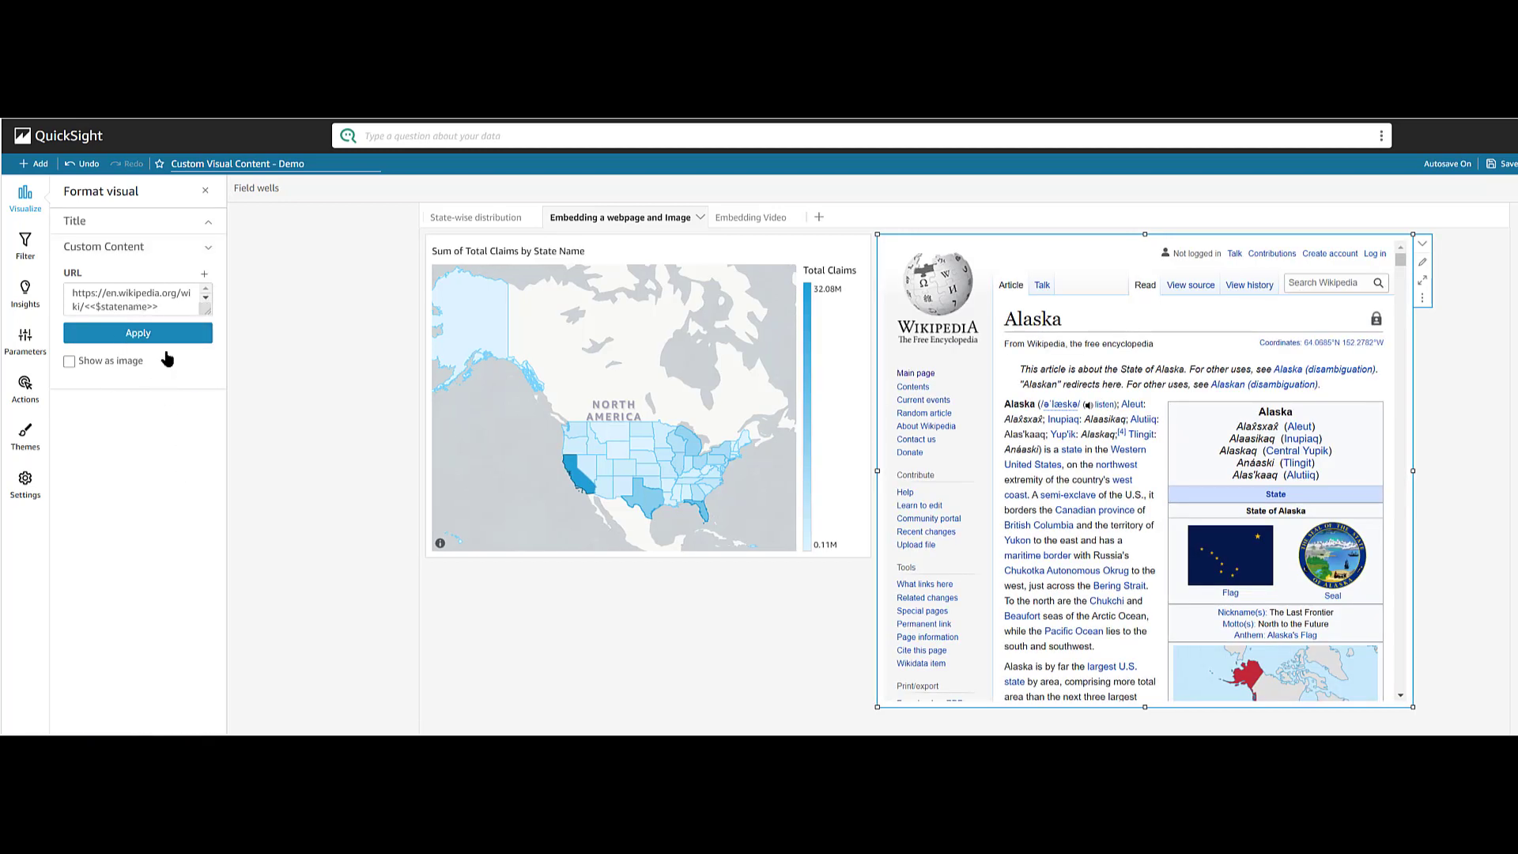
{"action": "left_click", "coordinate": [204, 192]}
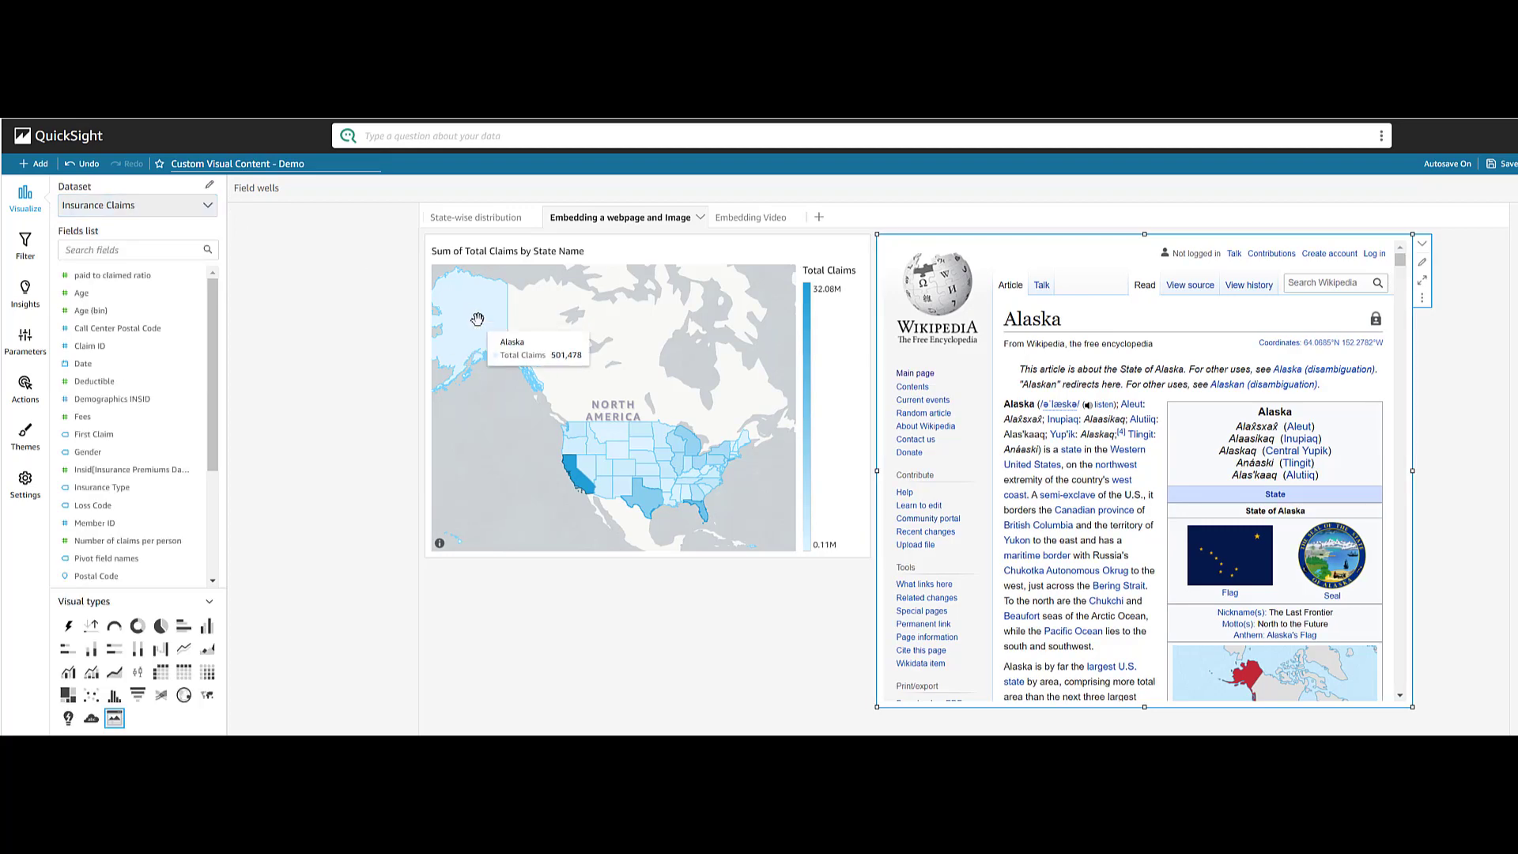
- Test the webpage interaction by selecting Alaska, Oregon, Montana, Minnesota and another state near the Great Lakes on the claims map
{"action": "left_click", "coordinate": [478, 321]}
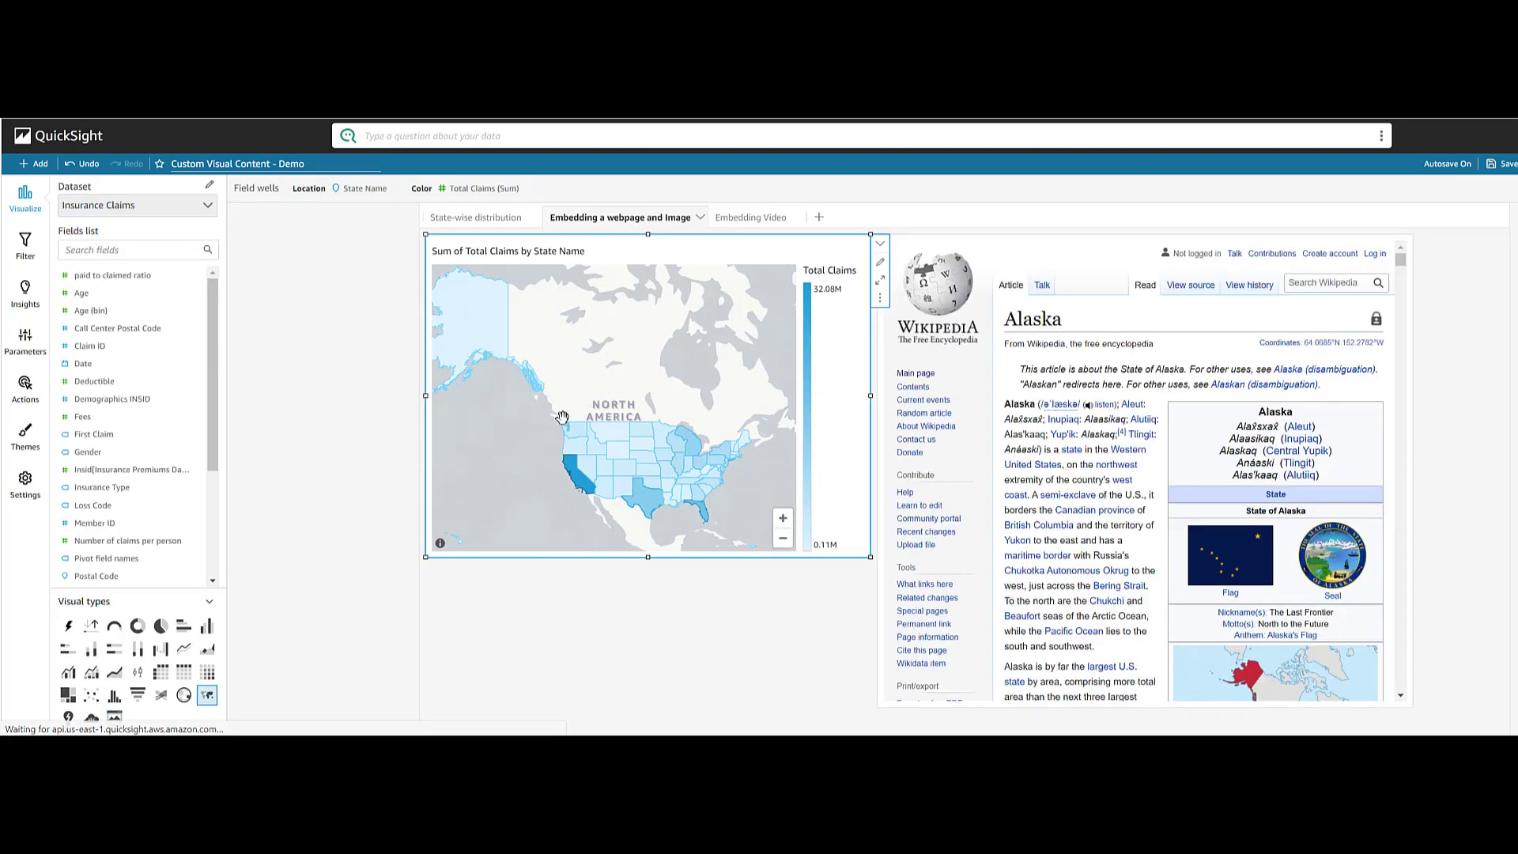
{"action": "left_click", "coordinate": [580, 437]}
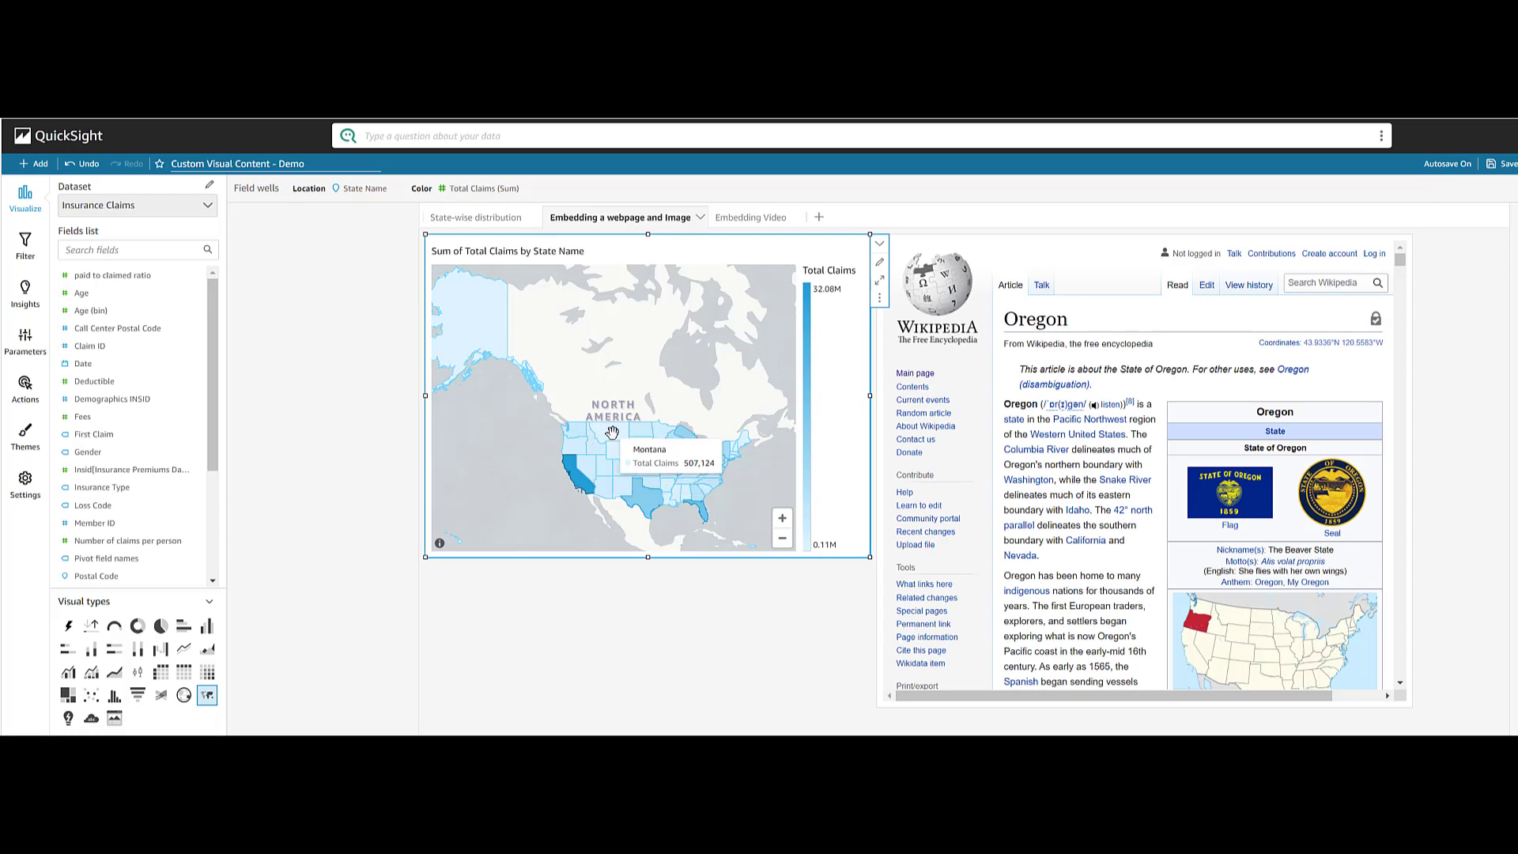
{"action": "left_click", "coordinate": [613, 435]}
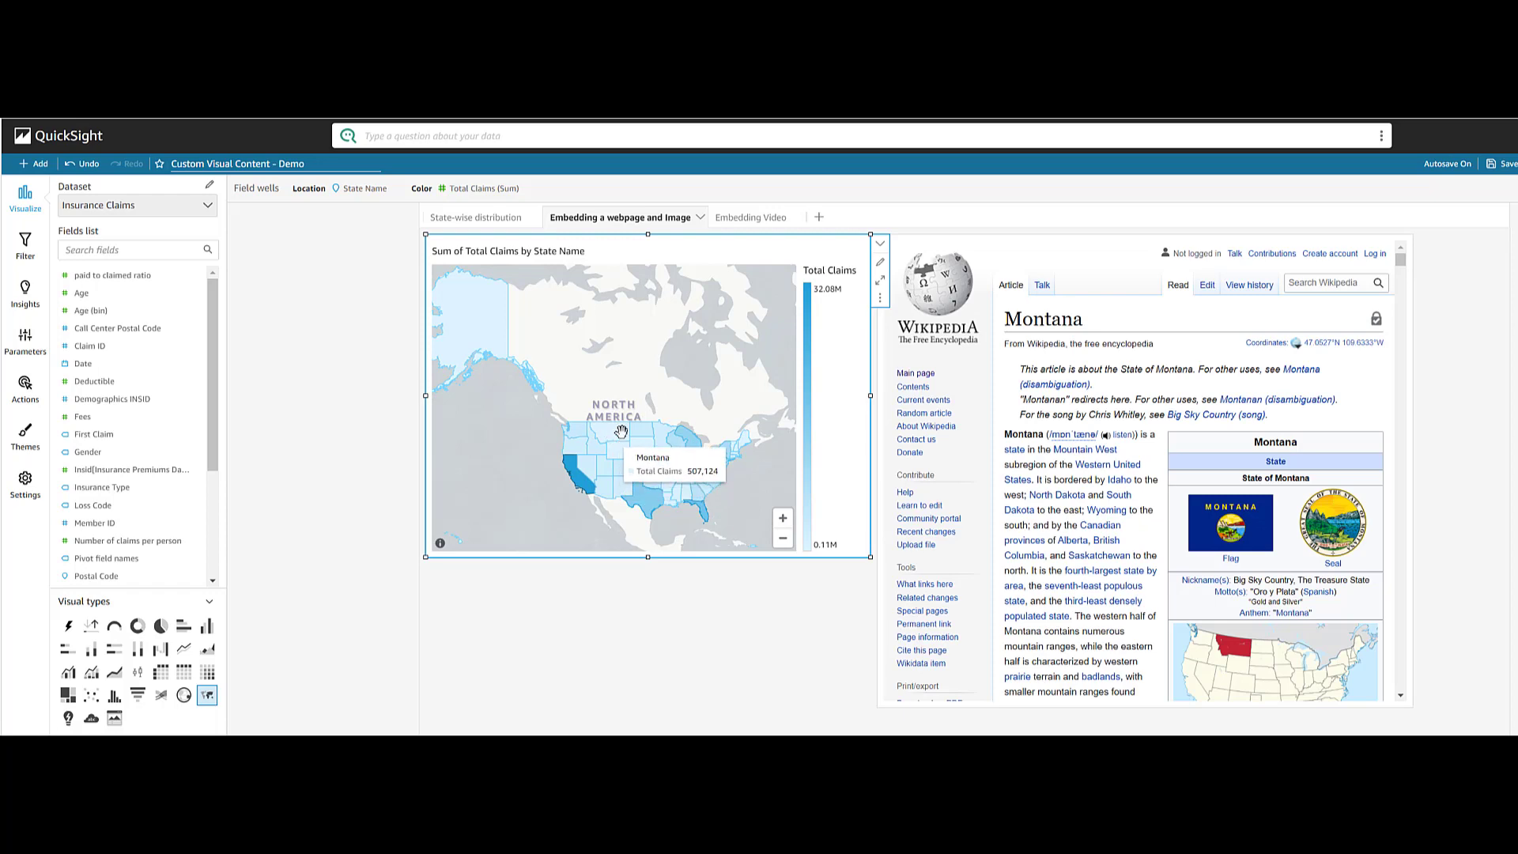
{"action": "left_click", "coordinate": [661, 437]}
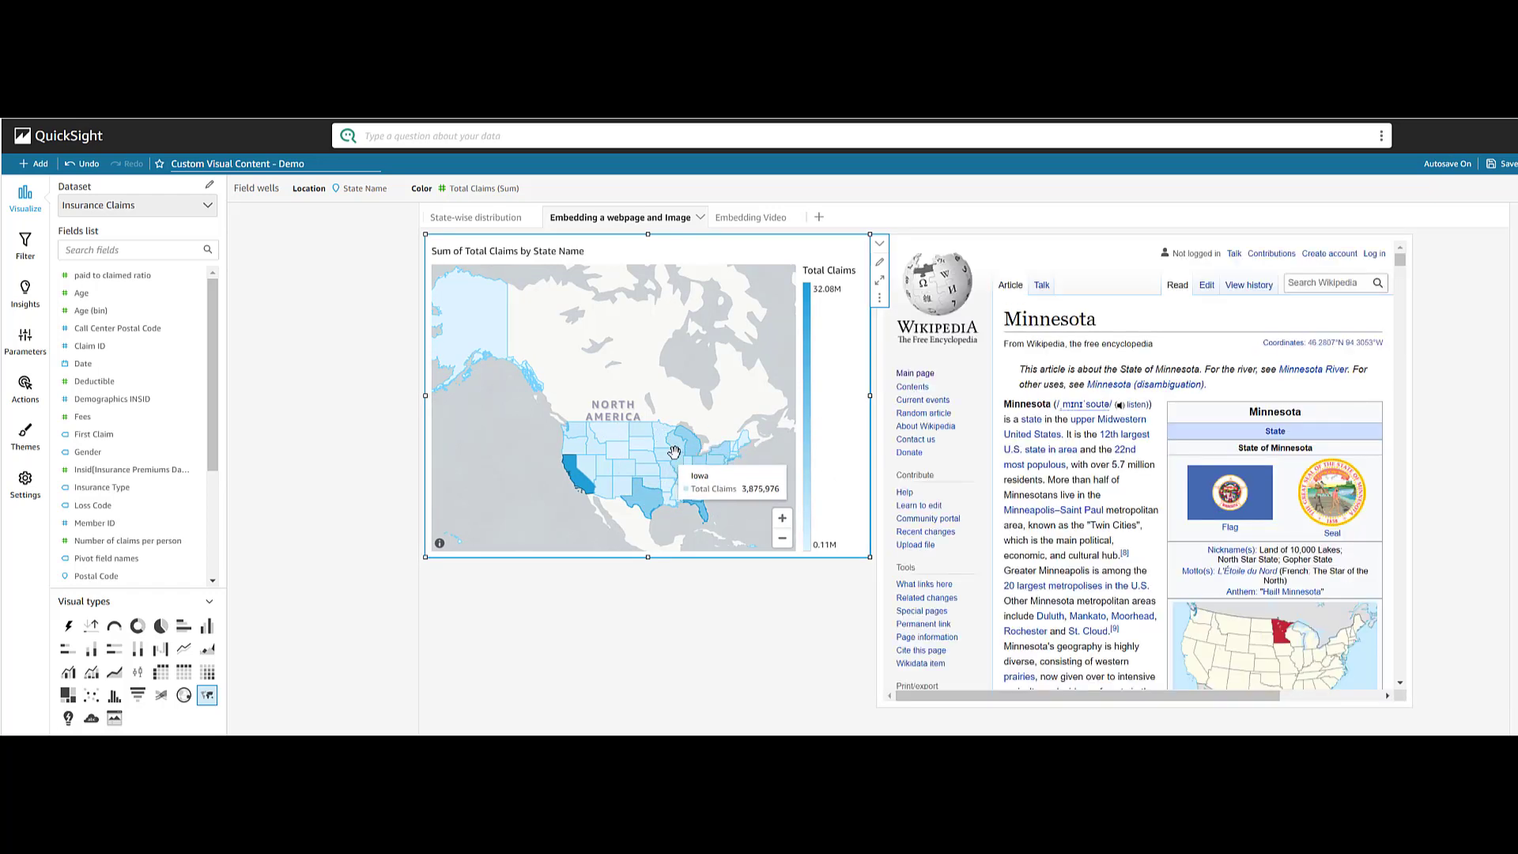
{"action": "left_click", "coordinate": [688, 444]}
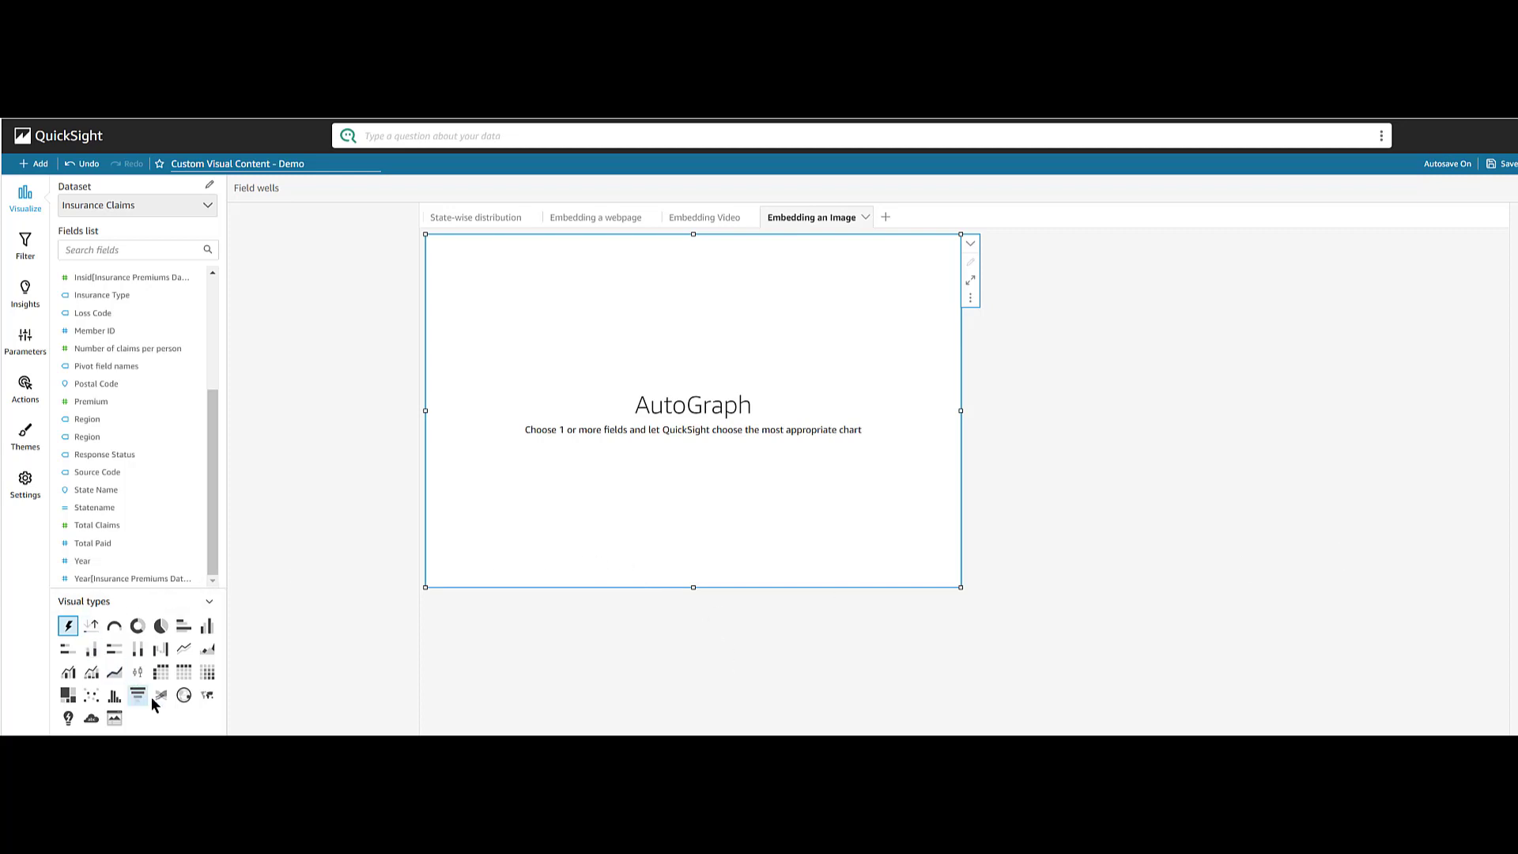
{"action": "left_click", "coordinate": [115, 718]}
{"action": "left_click", "coordinate": [719, 440]}
{"action": "left_click", "coordinate": [137, 295]}
{"action": "type", "text": "https://upload.wikimedia.org/wikipedia/commons/thumb/9/9d/Flag_of_Arizona.svg/1599px-Flag_of_Arizona.svg.png"}
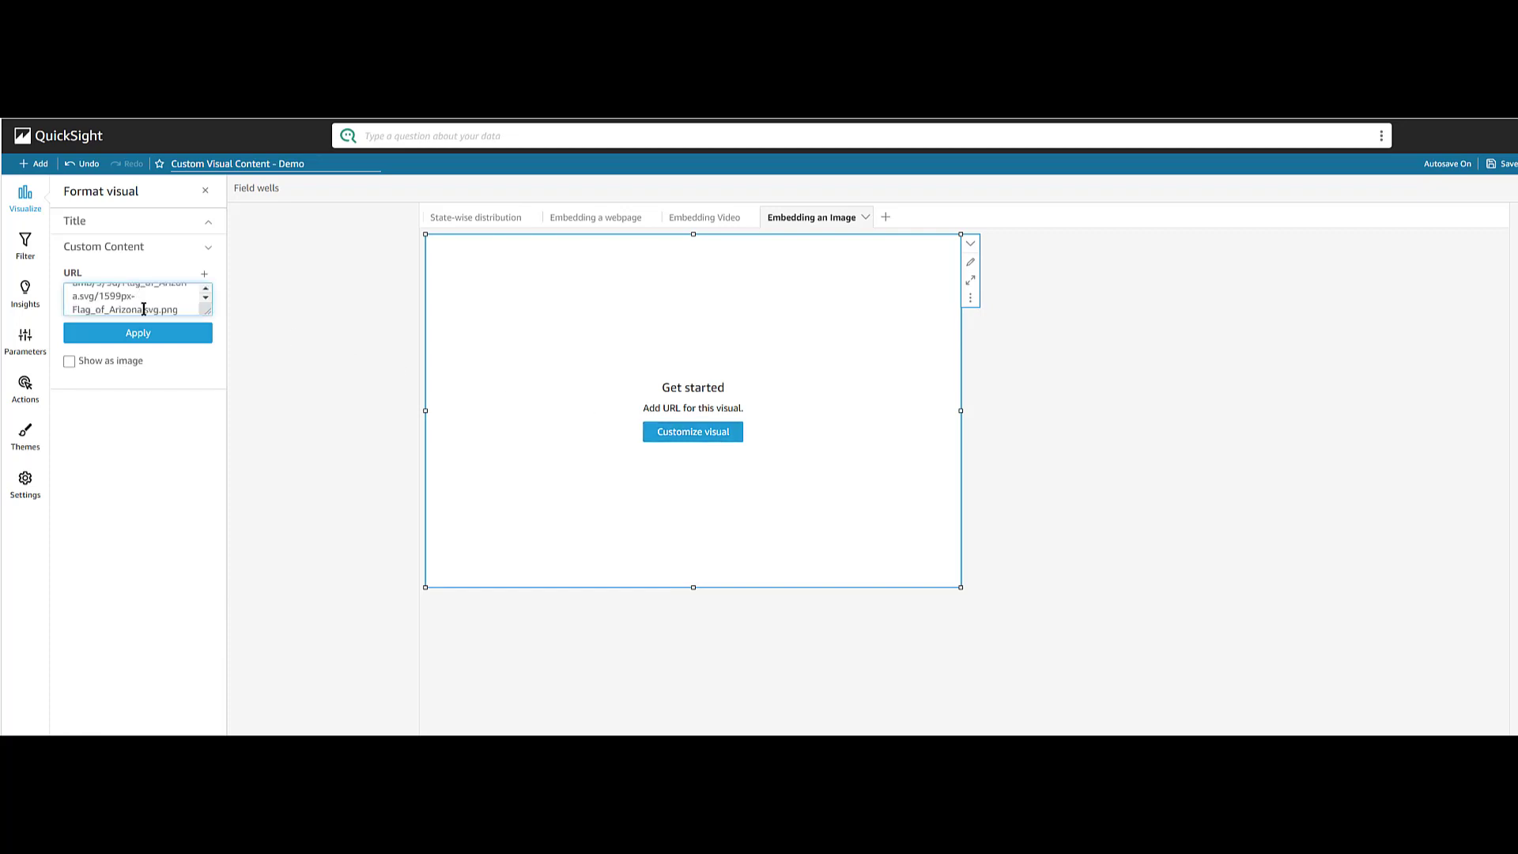
{"action": "left_click", "coordinate": [70, 362]}
{"action": "left_click", "coordinate": [139, 334]}
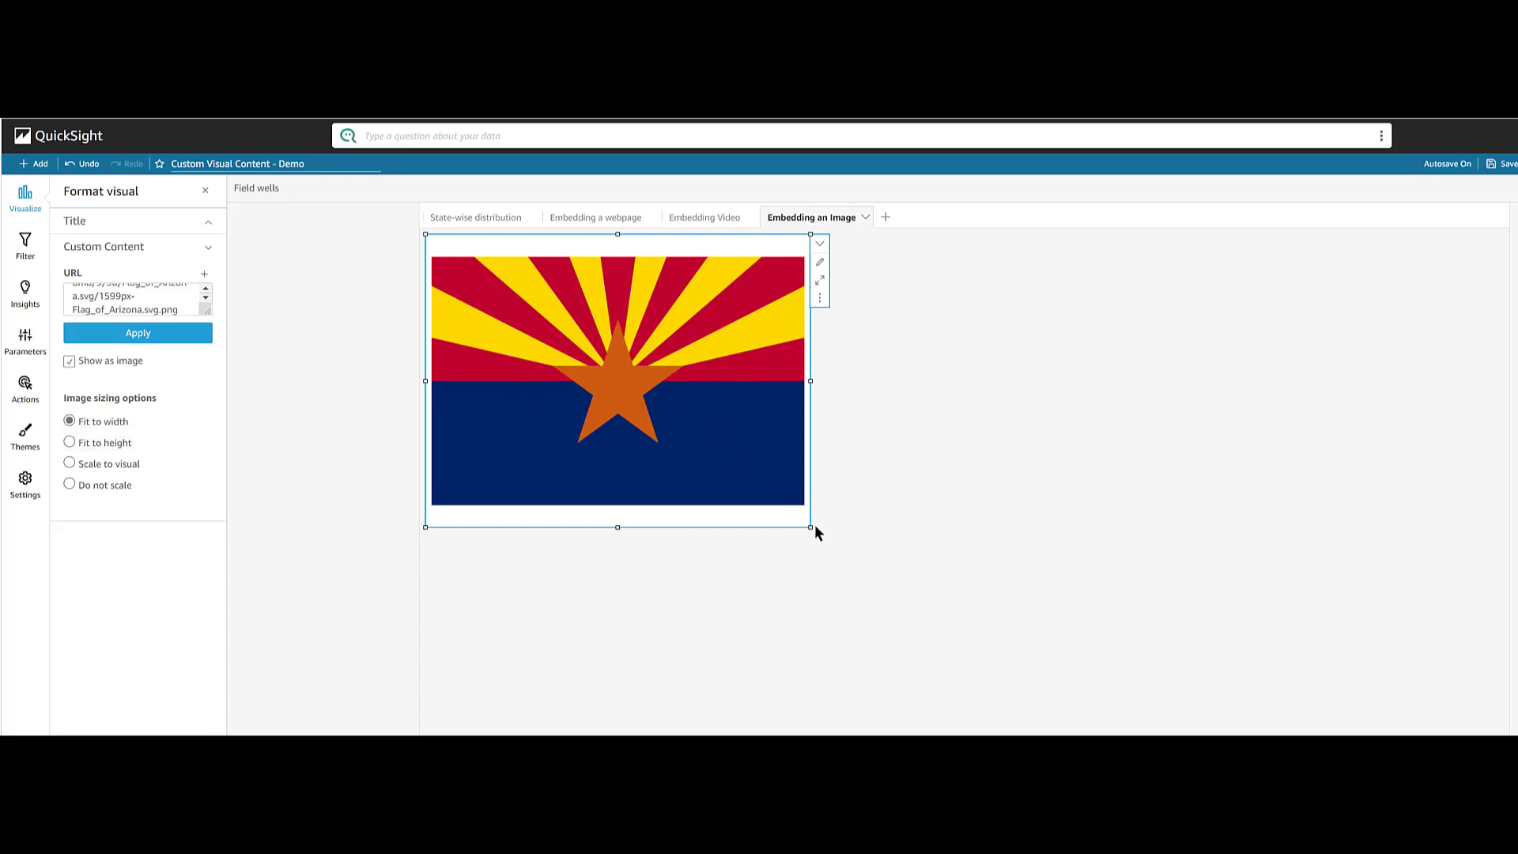
- Widen the flag visual, set its image sizing to Fit to height, and make the visual taller
{"action": "left_click_drag", "start_coordinate": [810, 380], "coordinate": [1051, 407]}
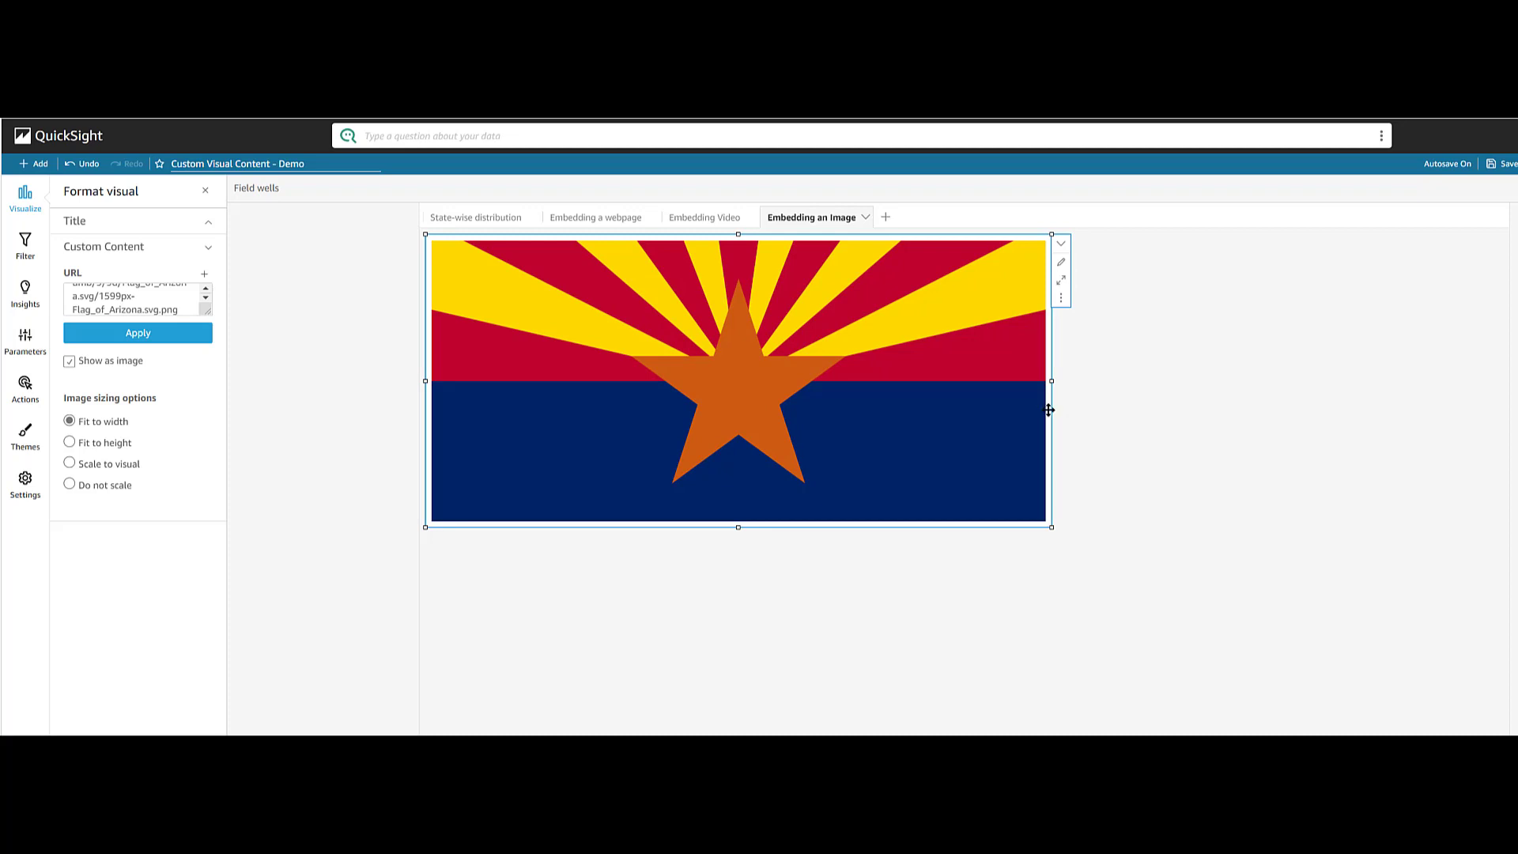
{"action": "left_click", "coordinate": [83, 443]}
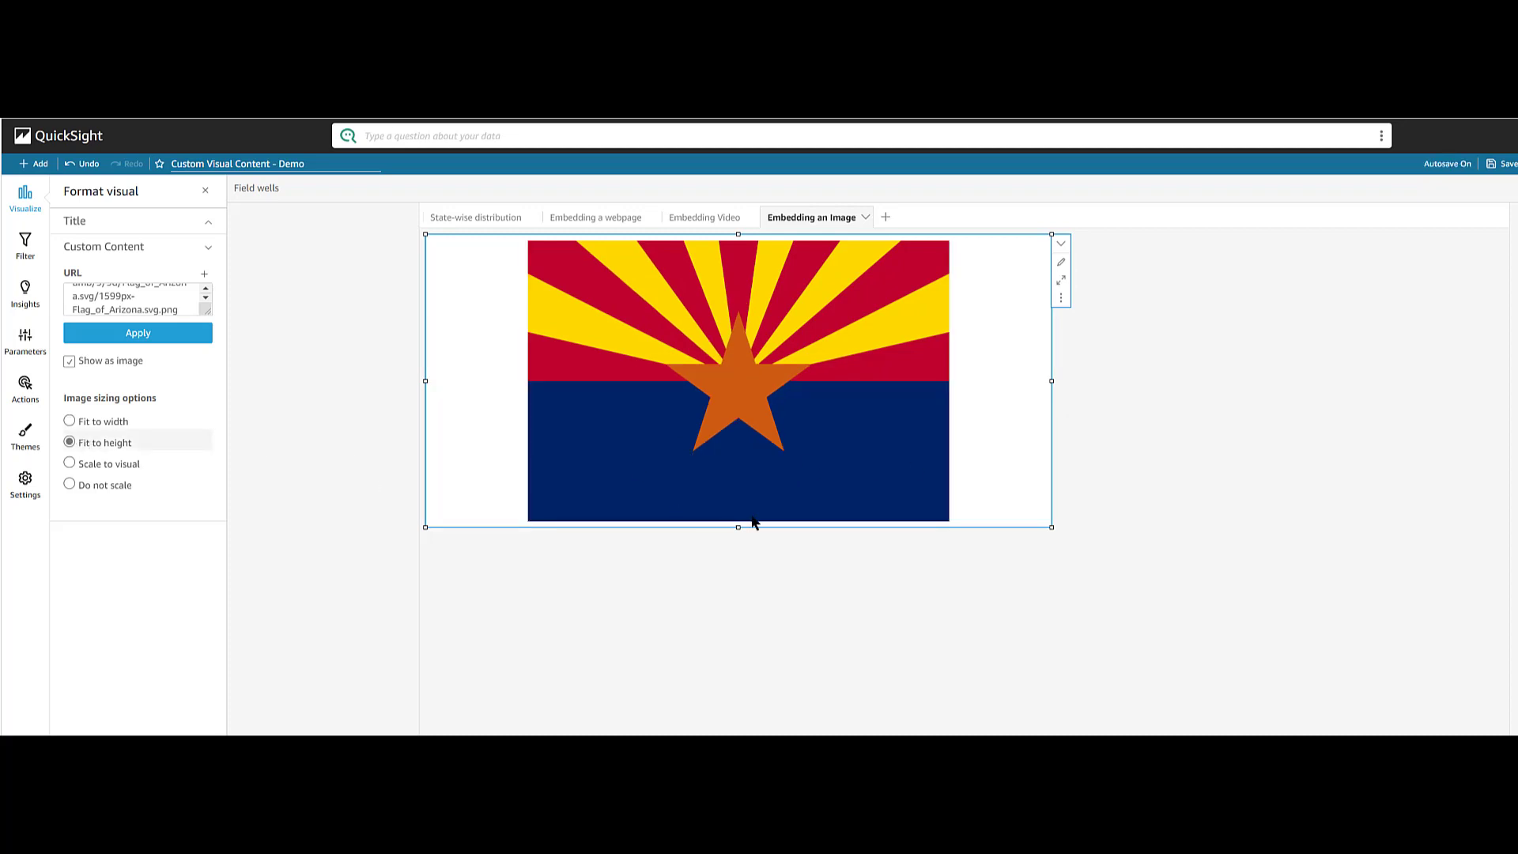
{"action": "left_click_drag", "start_coordinate": [737, 524], "coordinate": [738, 587]}
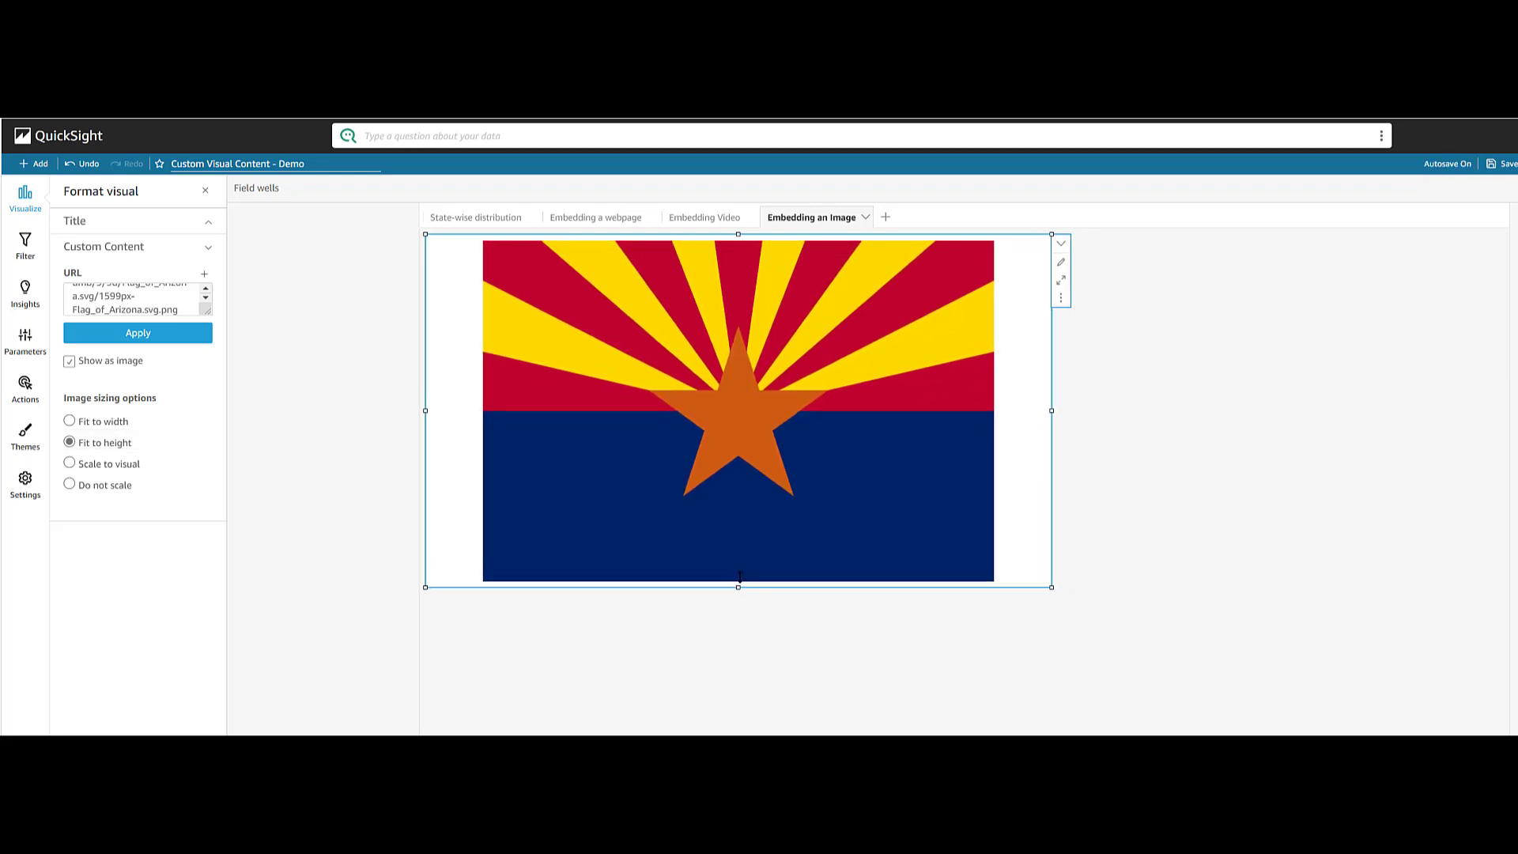
- Try the Scale to visual and Do not scale options on the flag image, enlarging the visual, and set the sizing to Fit to width
{"action": "left_click", "coordinate": [69, 463]}
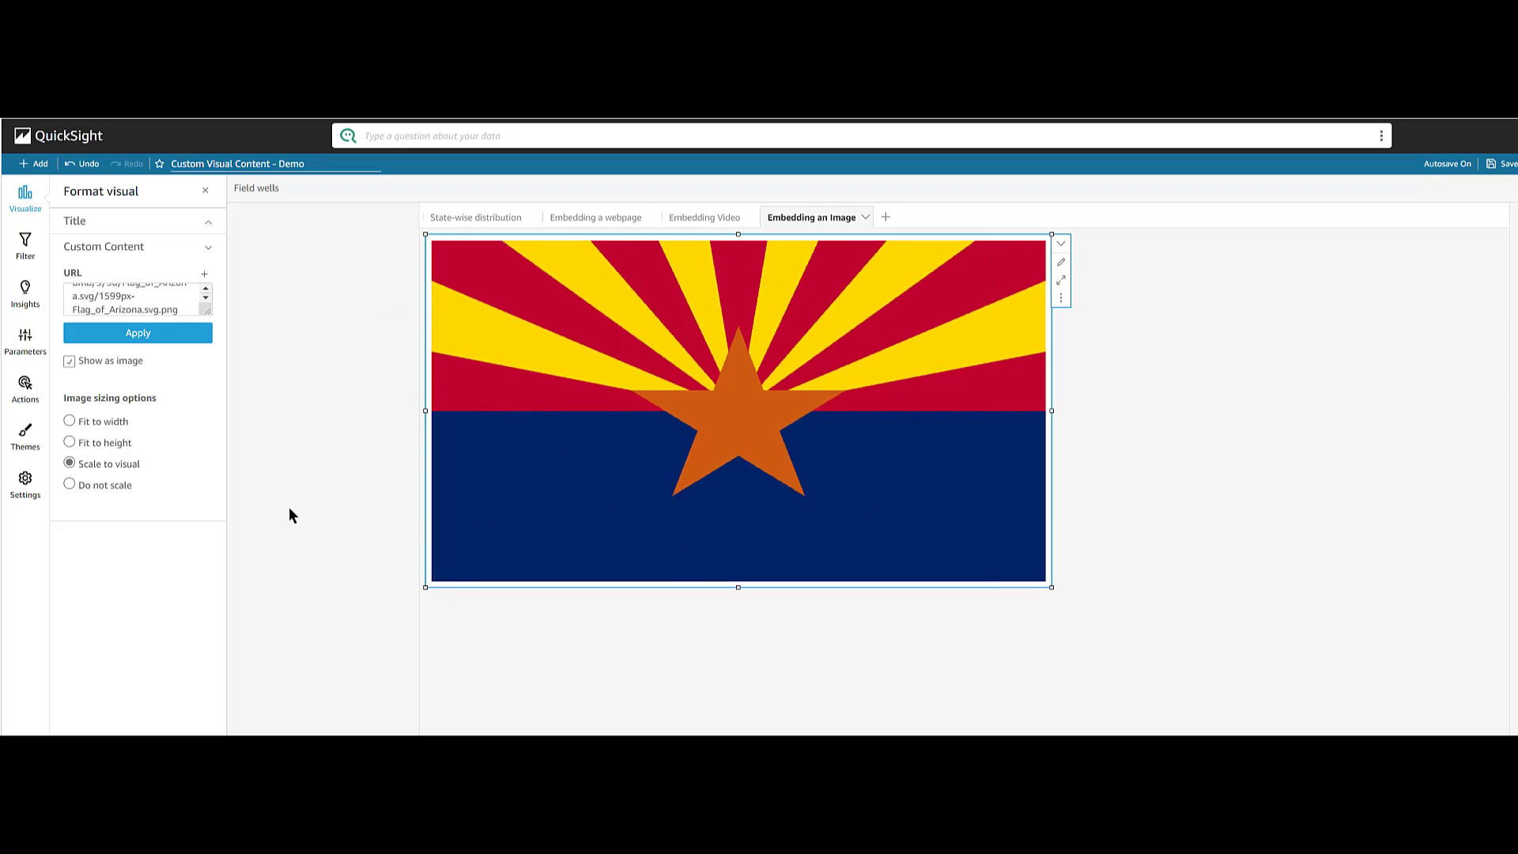
{"action": "left_click", "coordinate": [101, 489]}
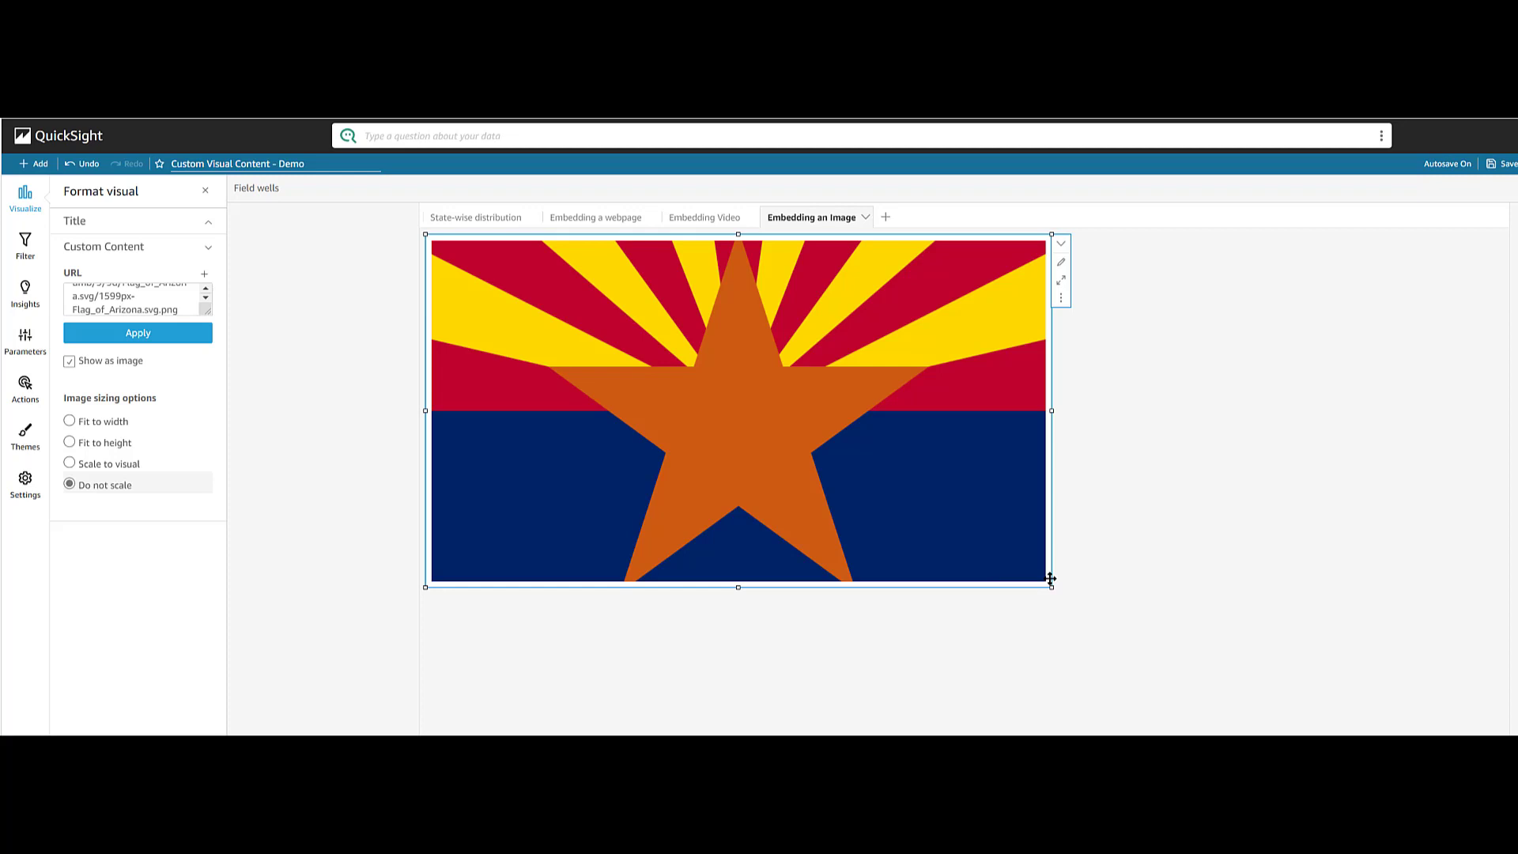
{"action": "left_click_drag", "start_coordinate": [1050, 581], "coordinate": [1282, 681]}
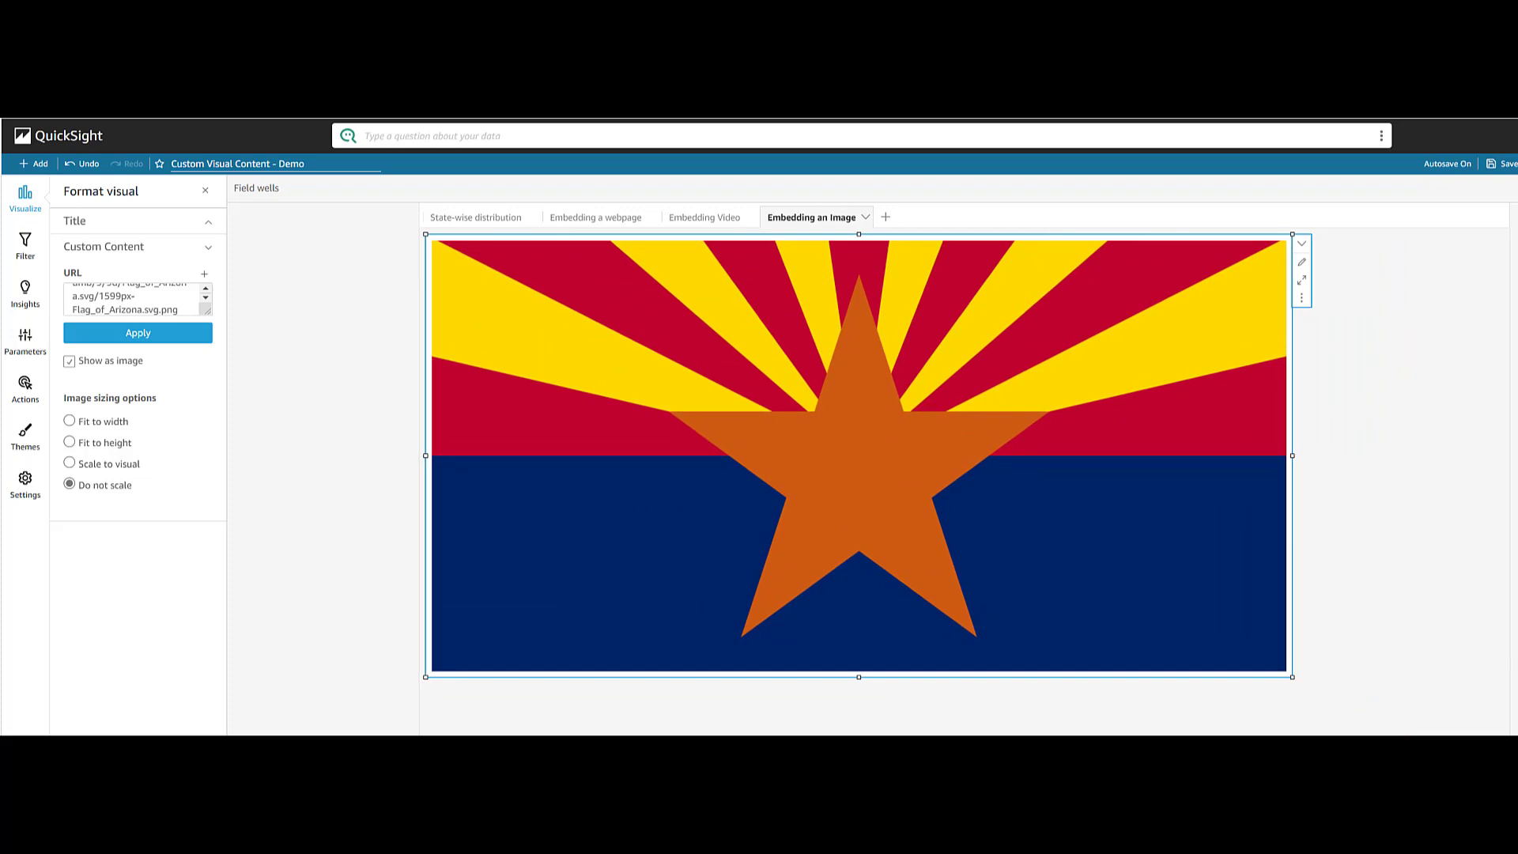
{"action": "left_click", "coordinate": [90, 430]}
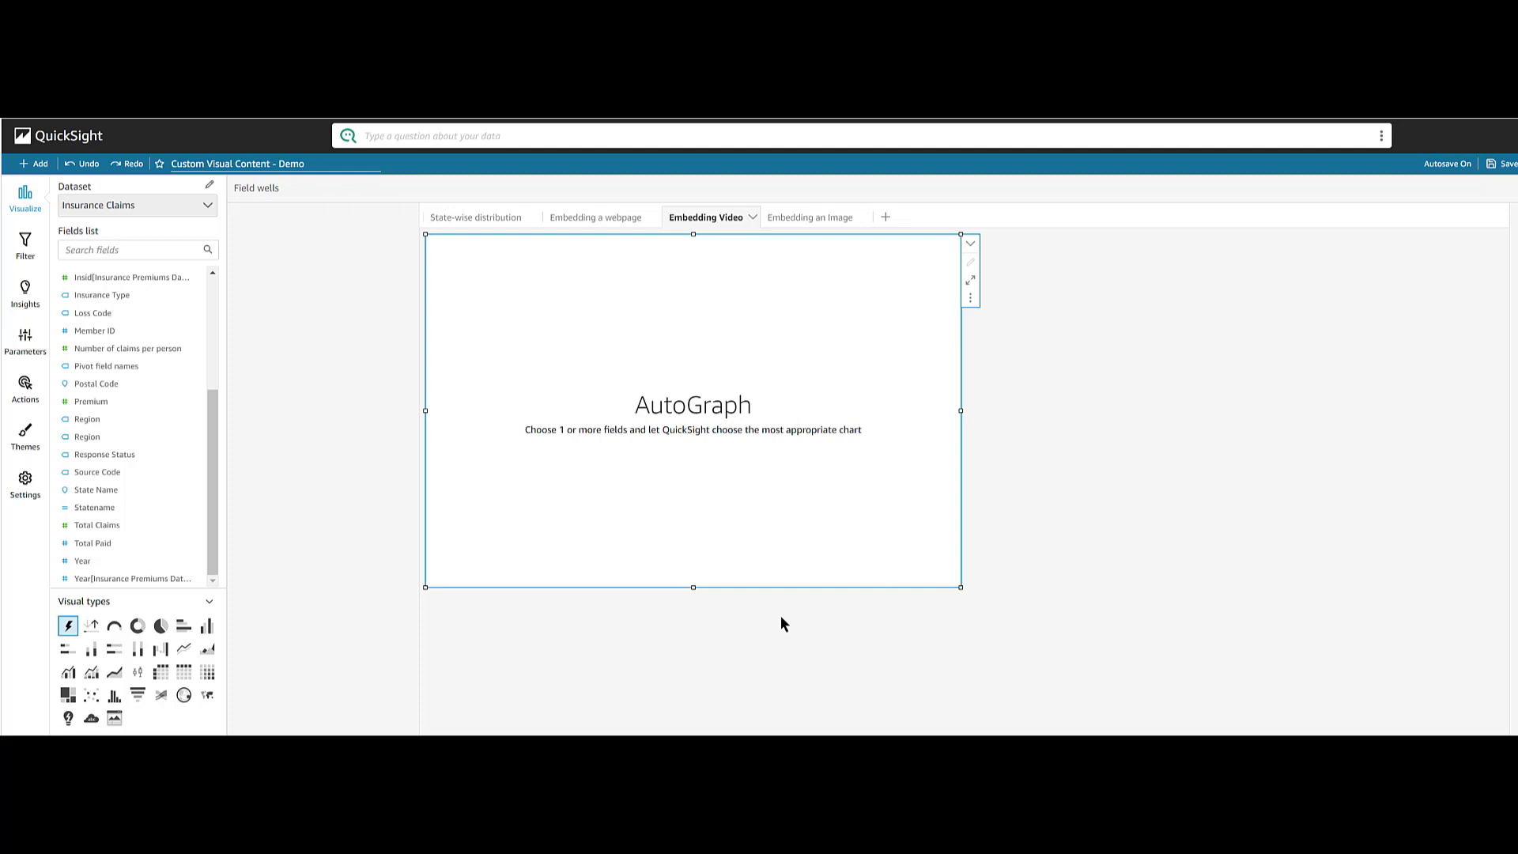
- Convert the empty visual on the Embedding Video sheet to custom content and open its URL setting
{"action": "left_click", "coordinate": [114, 718]}
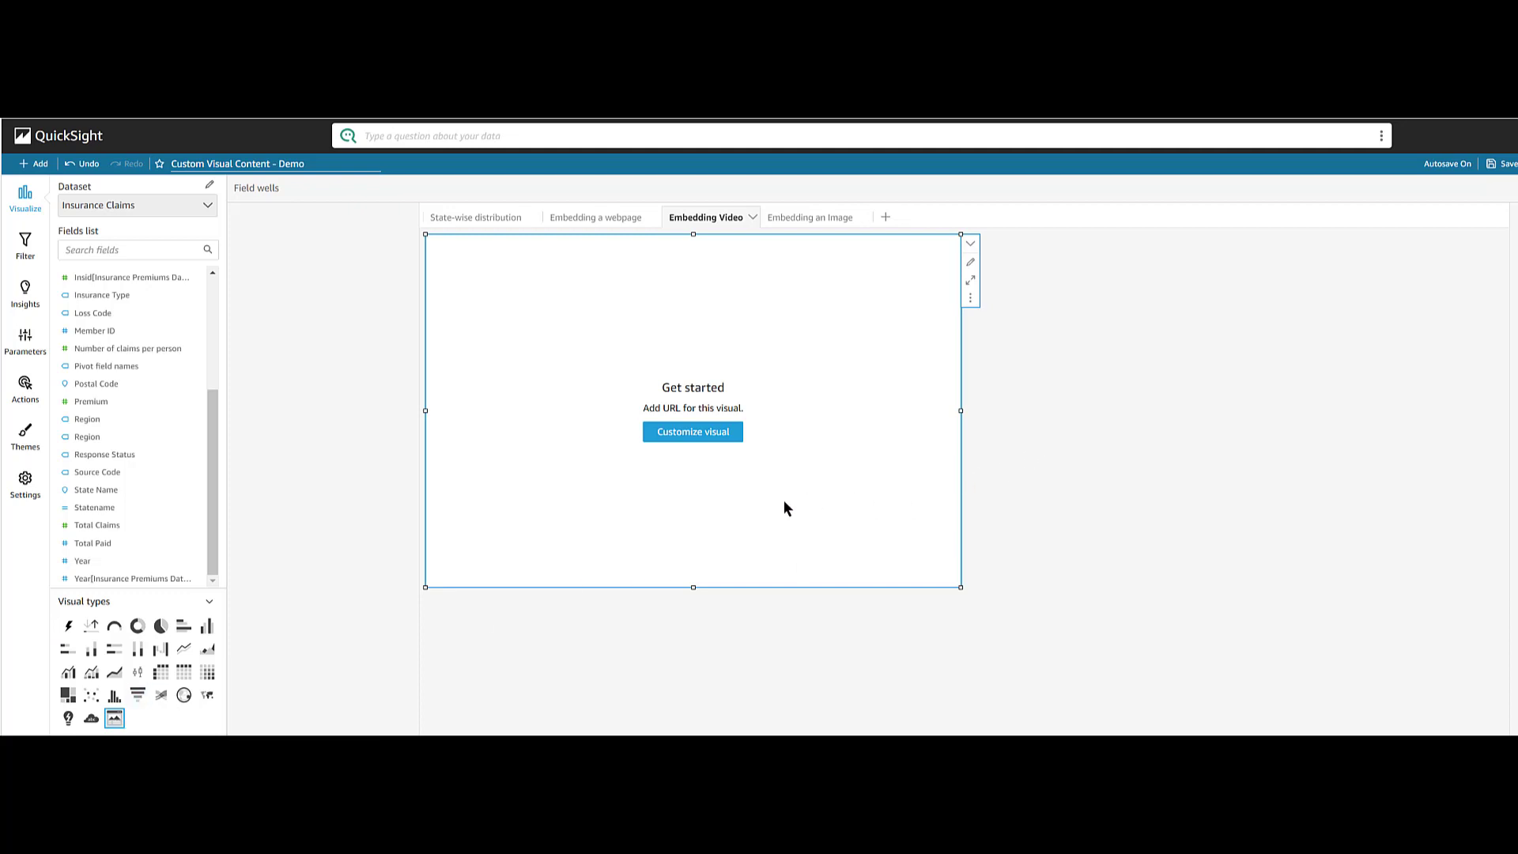
{"action": "left_click", "coordinate": [709, 434]}
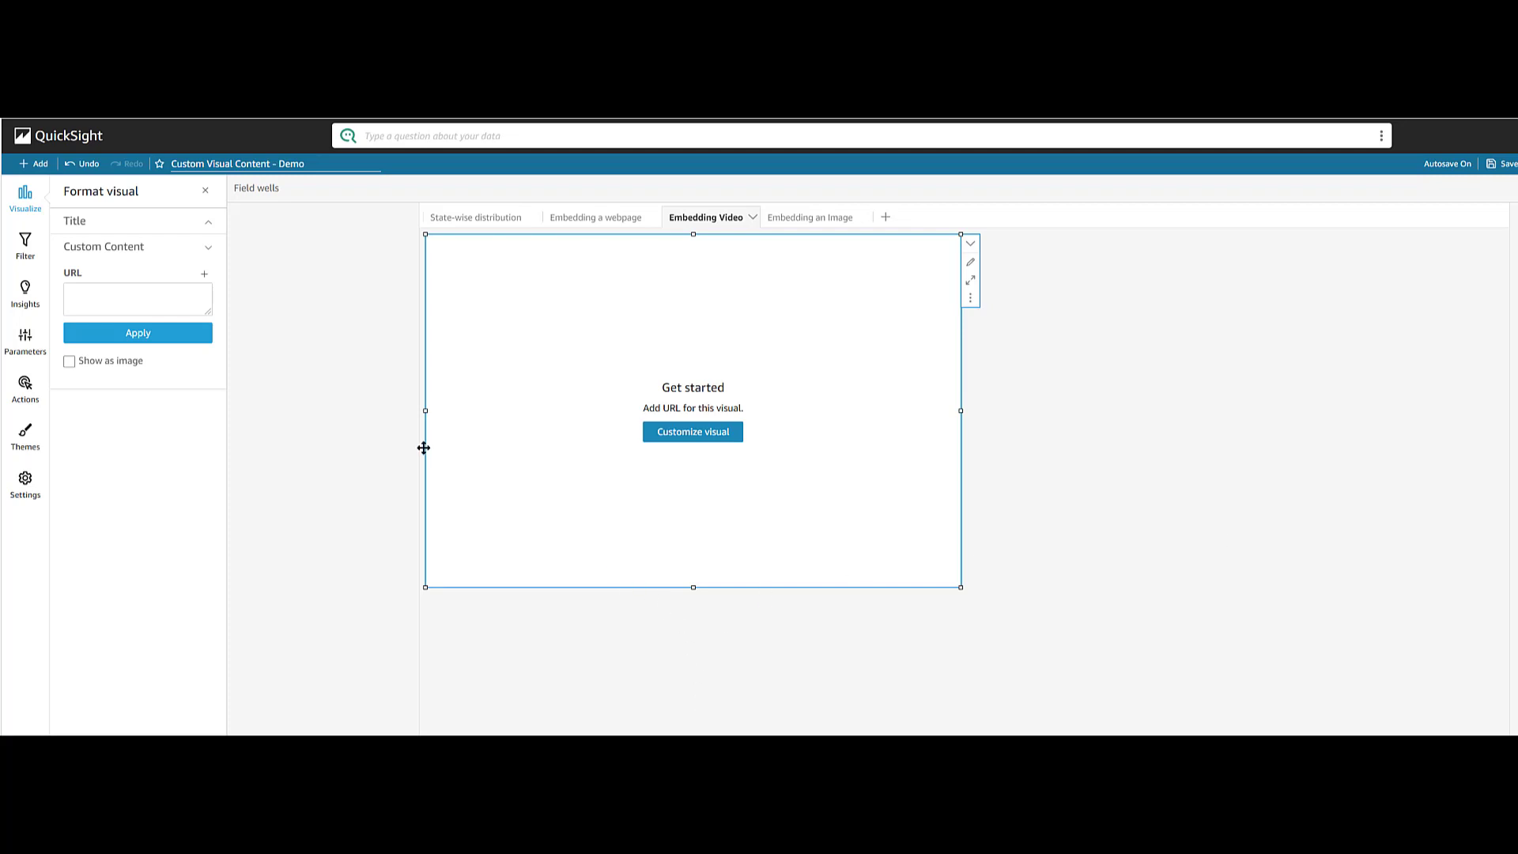
{"action": "left_click", "coordinate": [106, 300]}
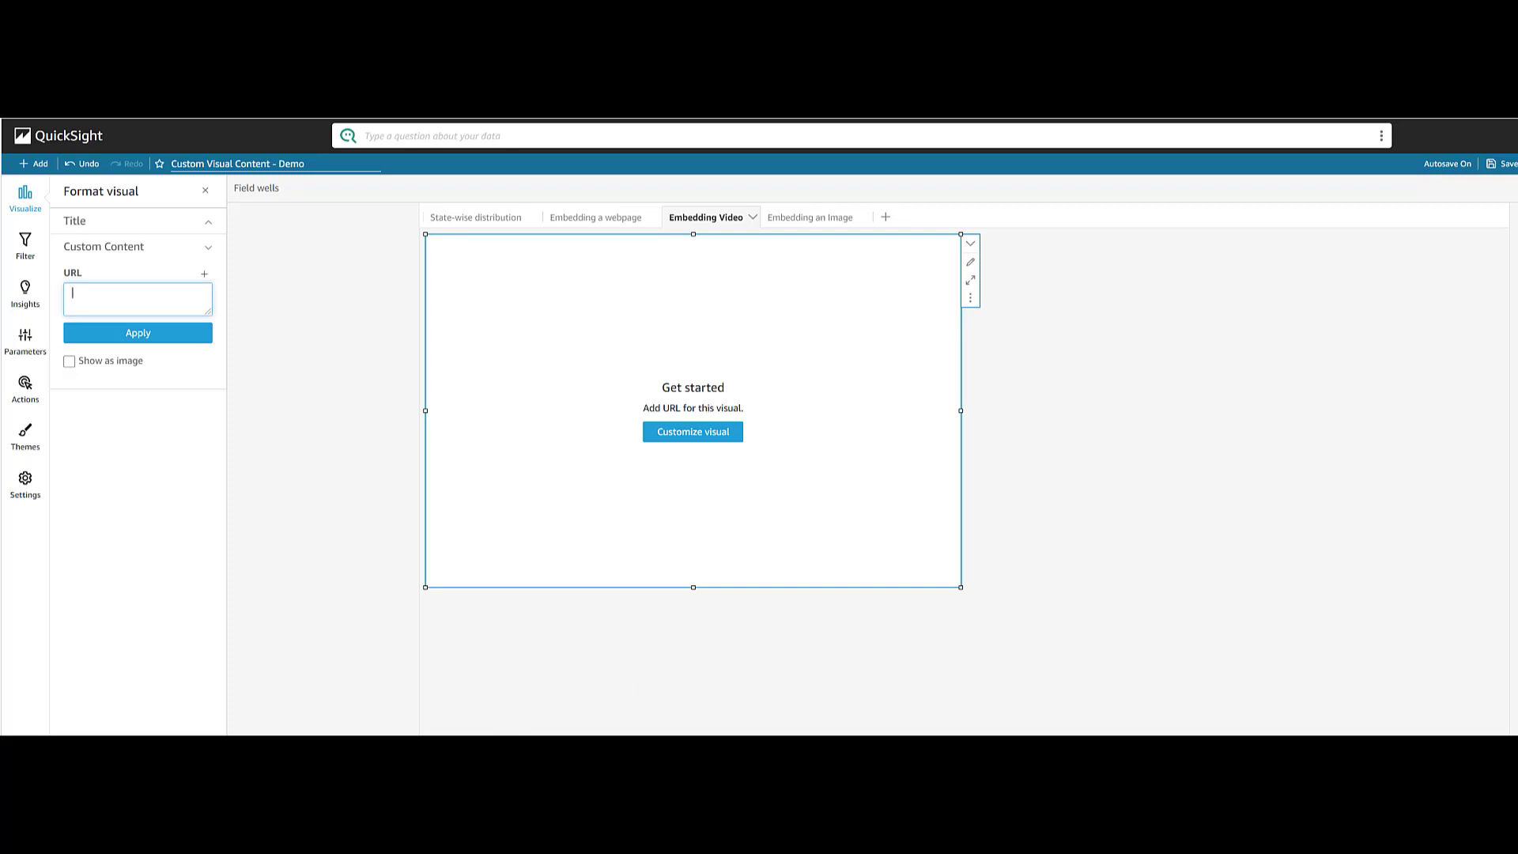
- Switch to the Sankey Diagrams video on YouTube and copy only the source URL from its iframe embed code
{"action": "left_click", "coordinate": [517, 695]}
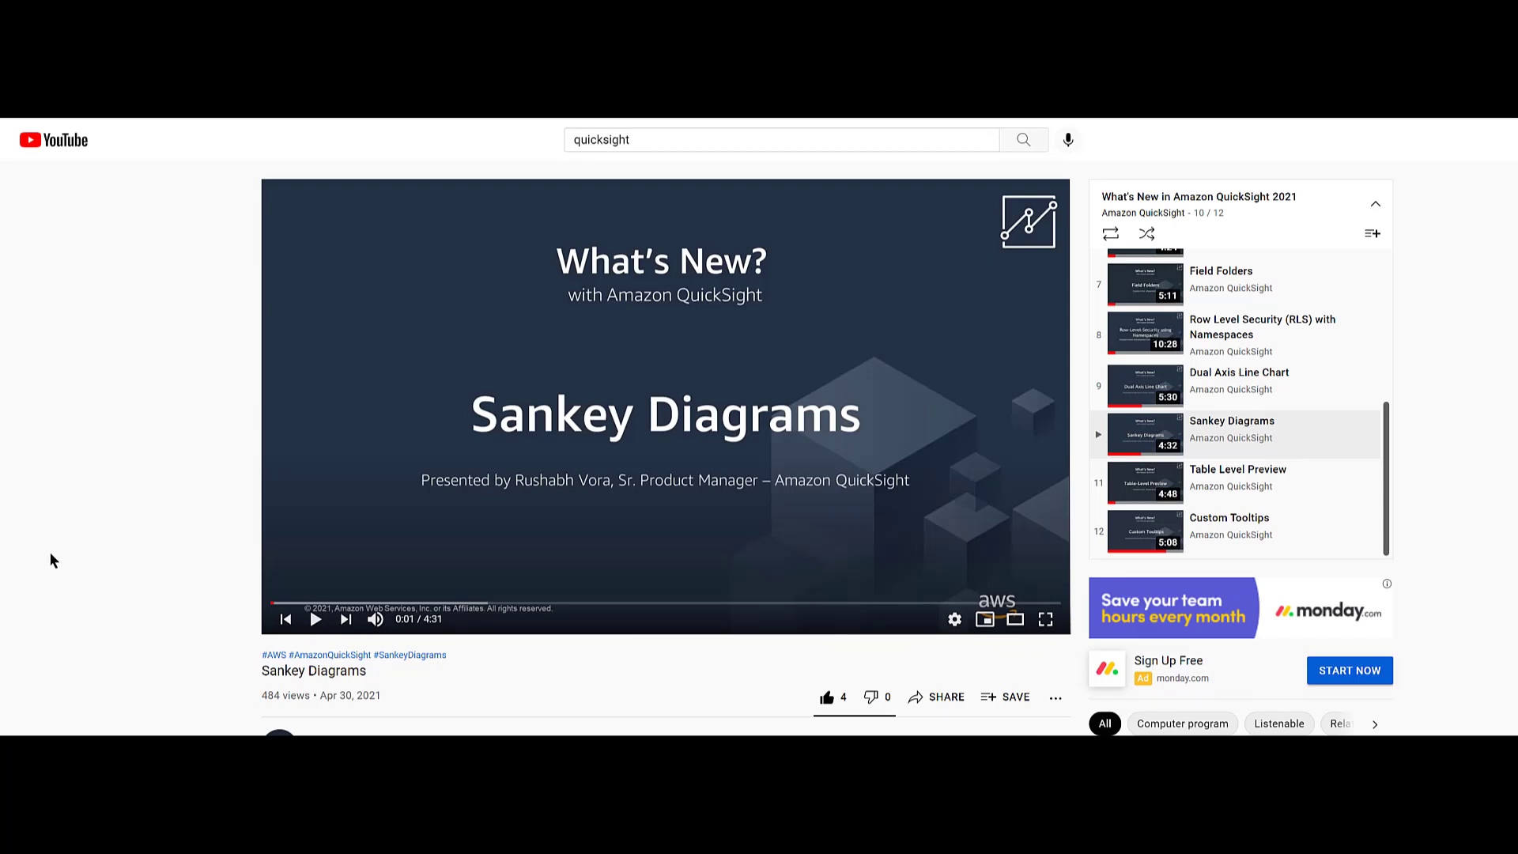
{"action": "left_click", "coordinate": [938, 705]}
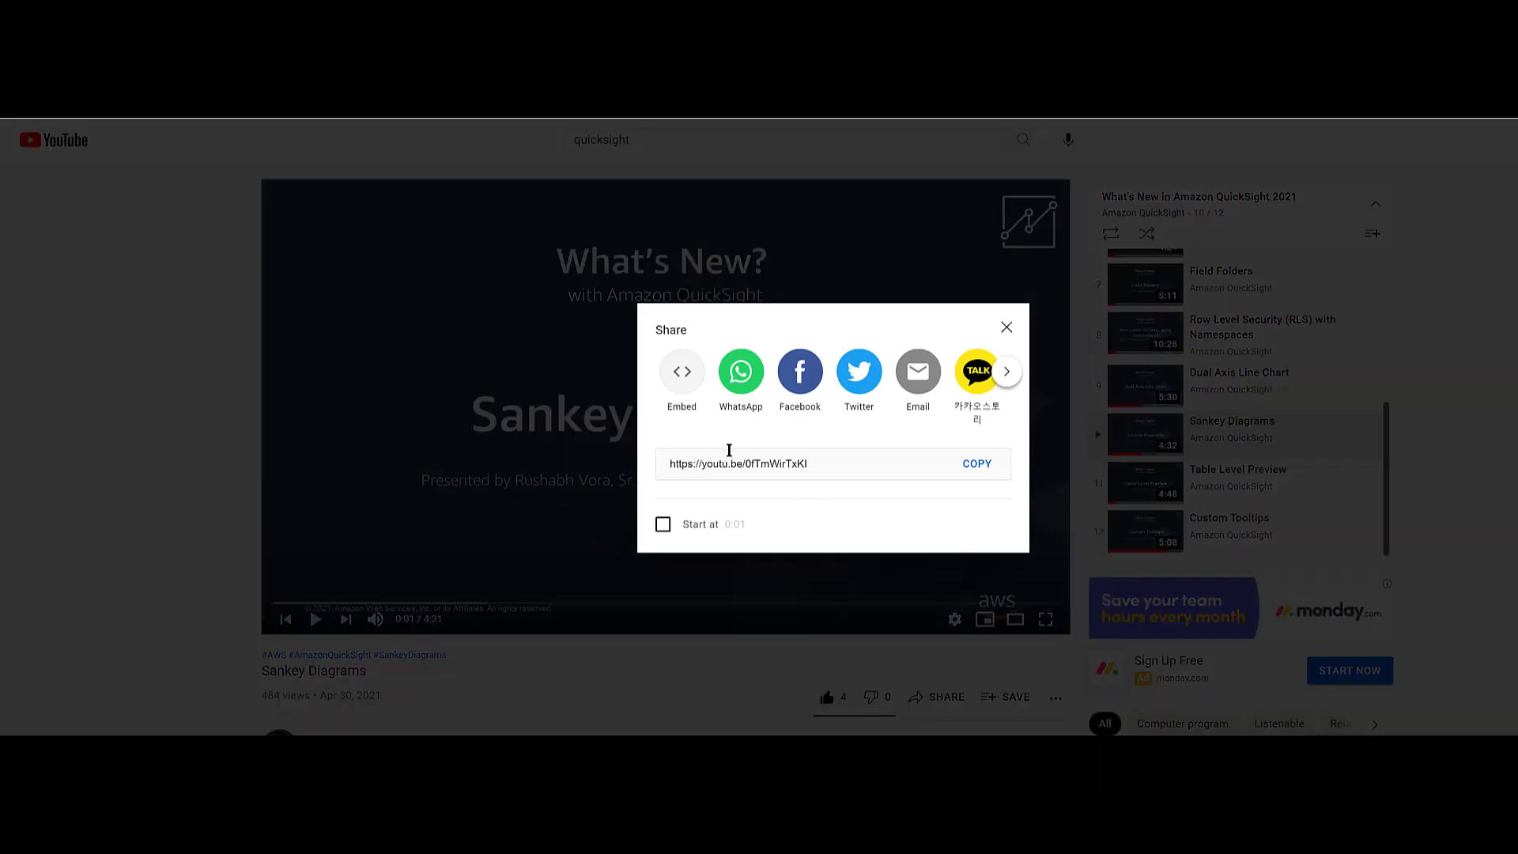
{"action": "left_click", "coordinate": [679, 378]}
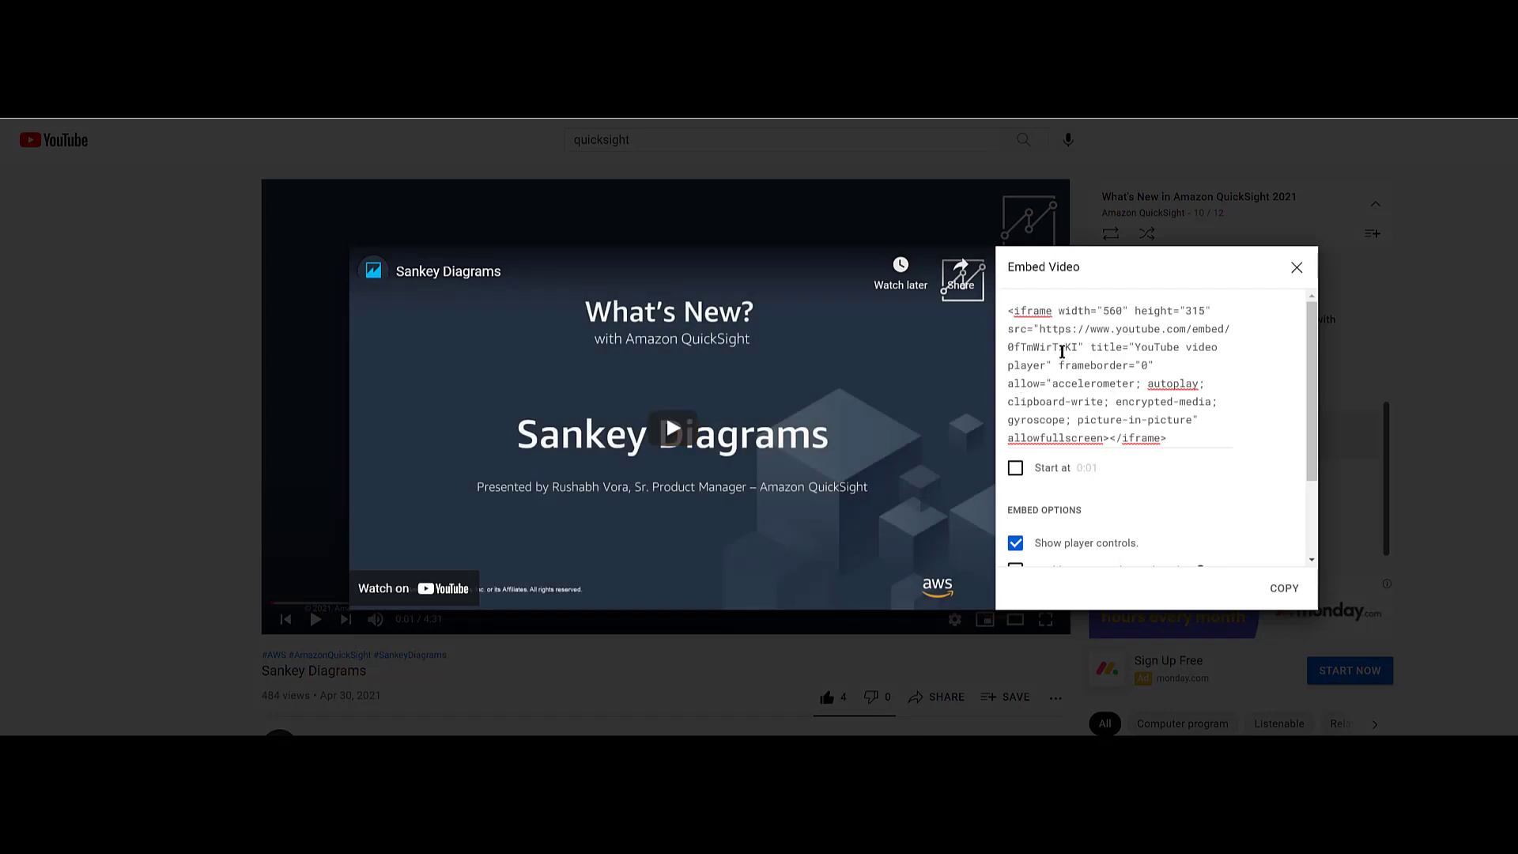
{"action": "left_click_drag", "start_coordinate": [1038, 328], "coordinate": [1213, 328]}
{"action": "left_click", "coordinate": [1211, 326]}
{"action": "left_click_drag", "start_coordinate": [1039, 329], "coordinate": [1074, 345]}
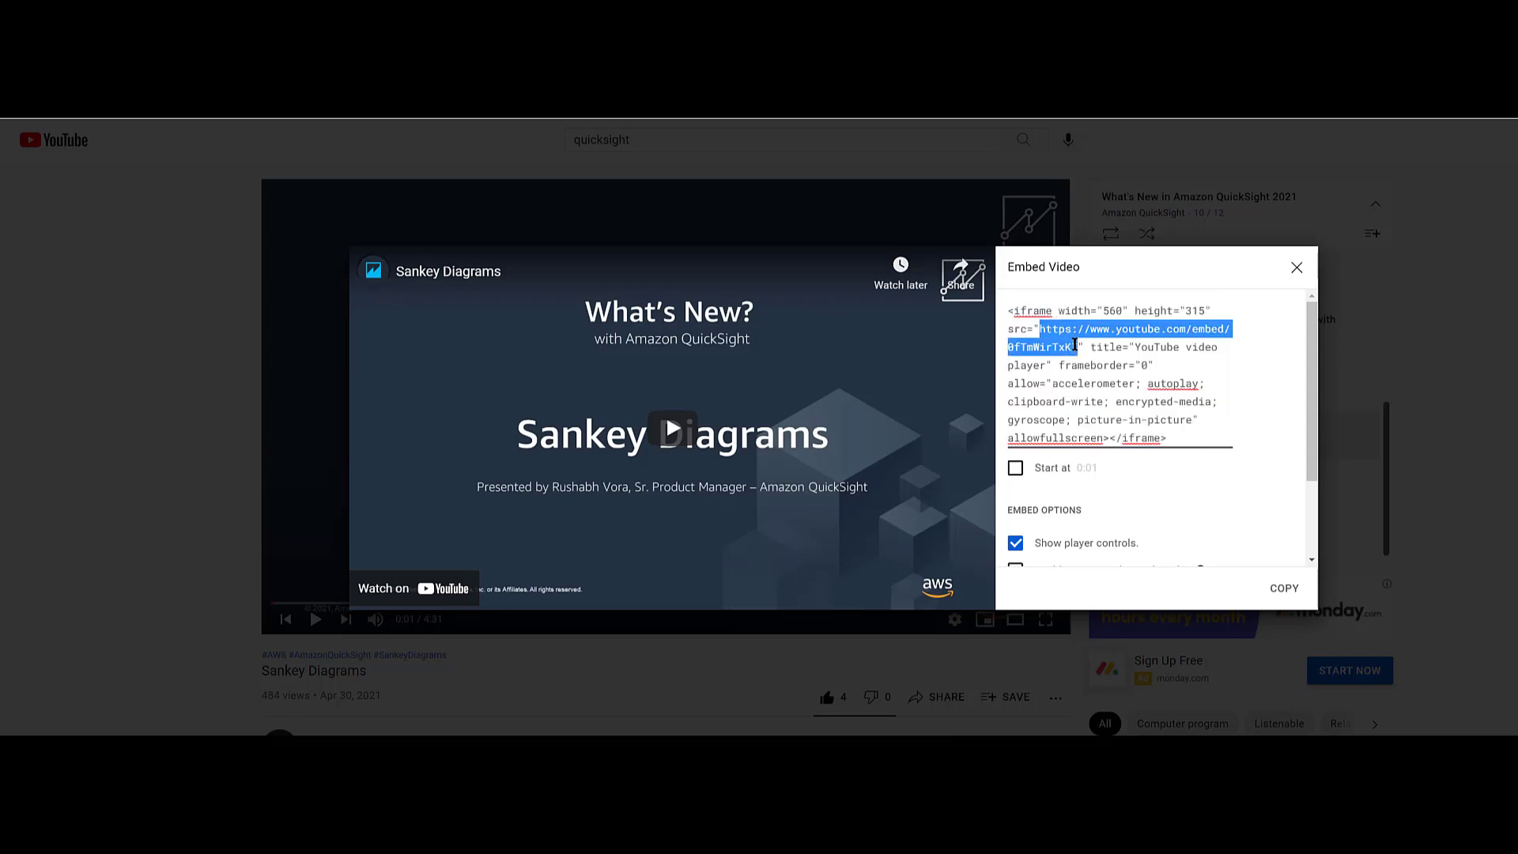
{"action": "right_click", "coordinate": [1068, 346]}
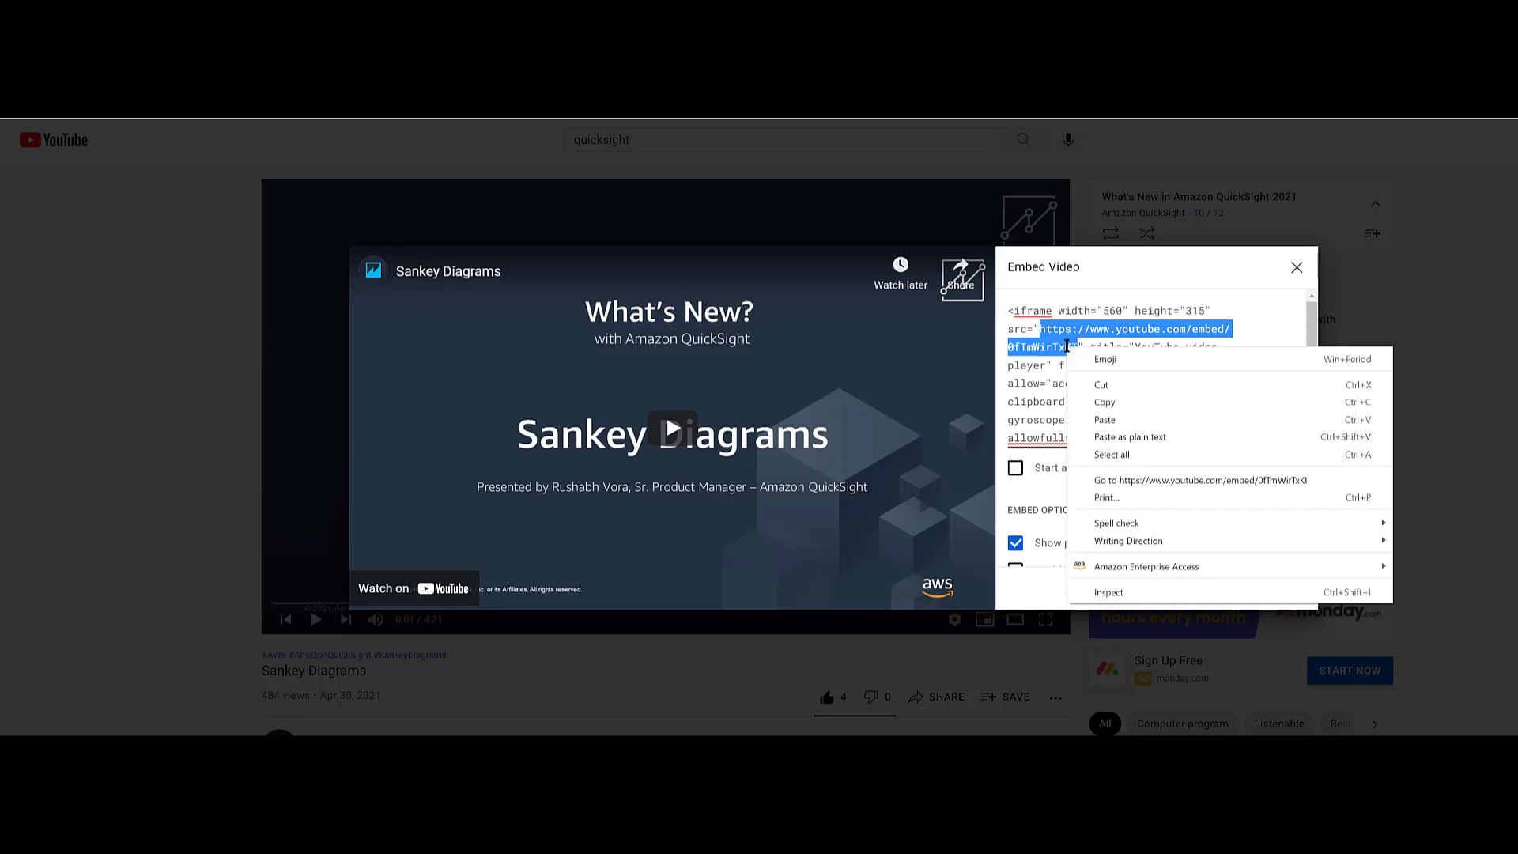
{"action": "left_click", "coordinate": [1123, 402]}
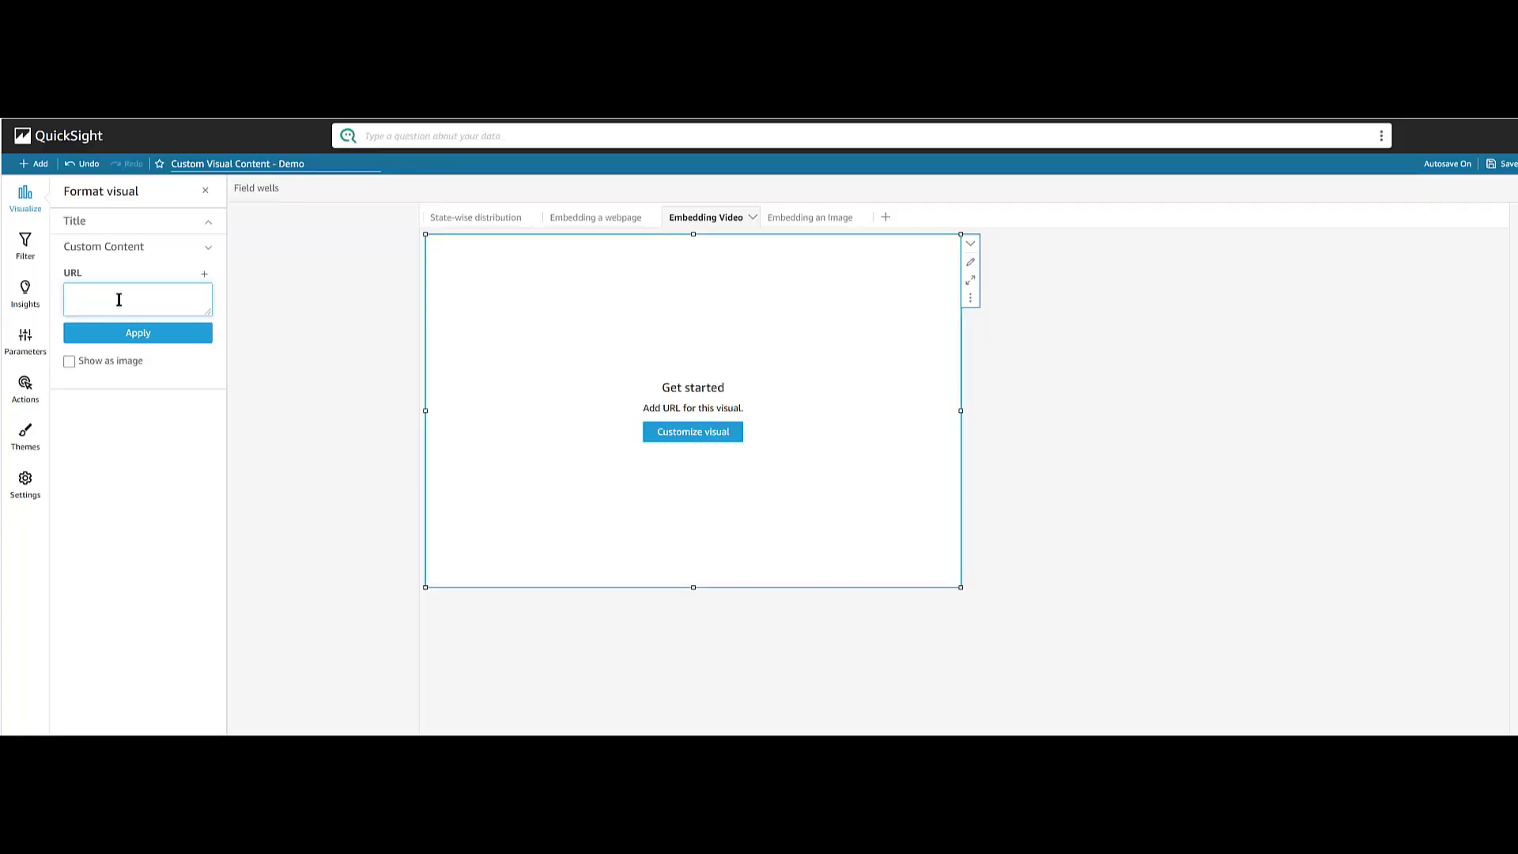
{"action": "key", "text": "ctrl+v"}
{"action": "left_click", "coordinate": [124, 338]}
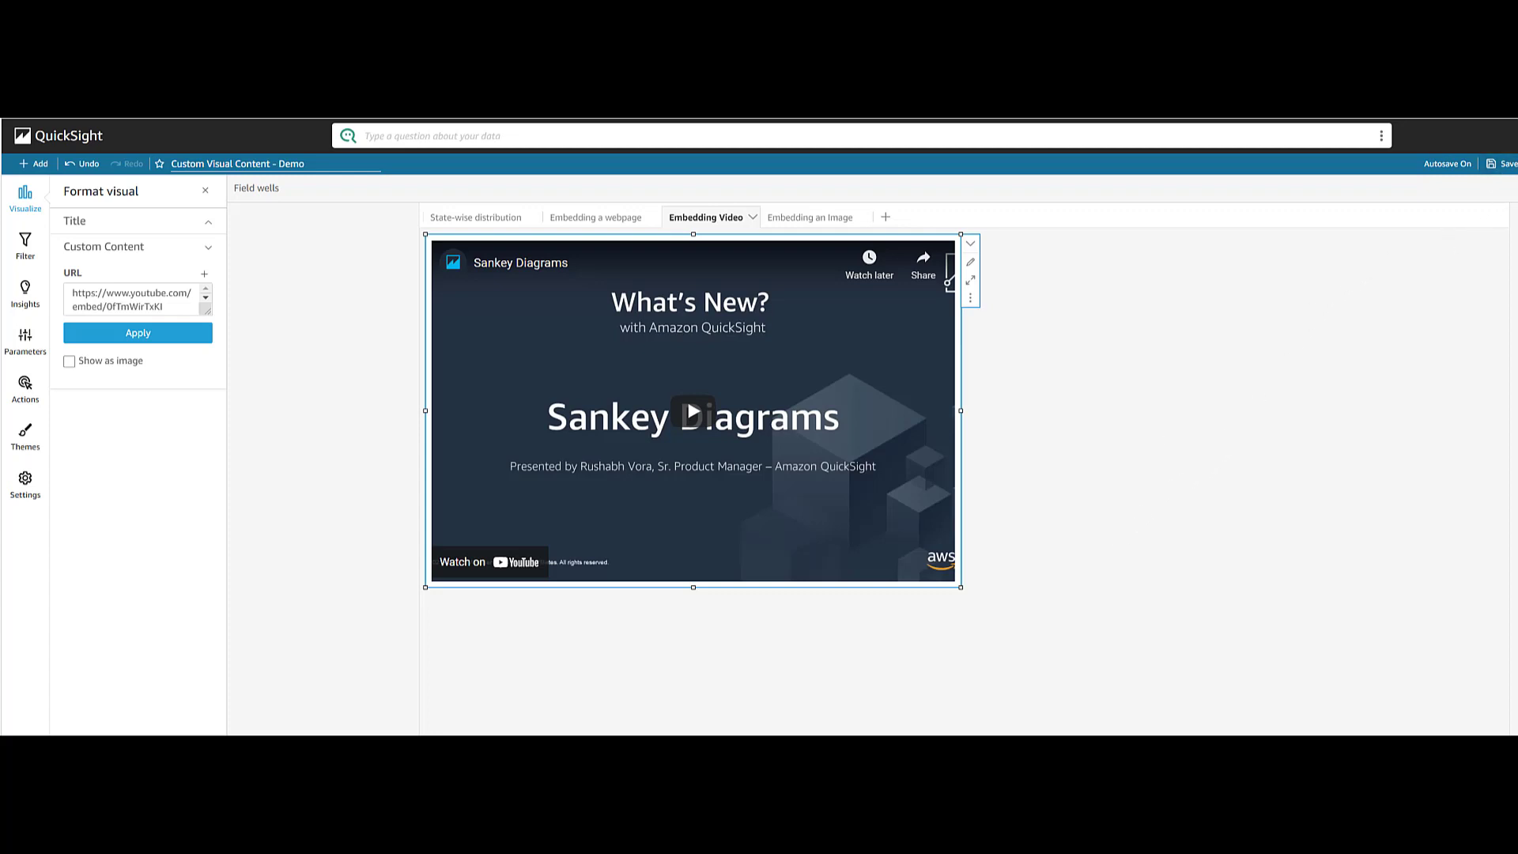
- Publish the analysis as a new dashboard named Test Dashboard
{"action": "left_click", "coordinate": [1514, 189]}
{"action": "left_click", "coordinate": [850, 225]}
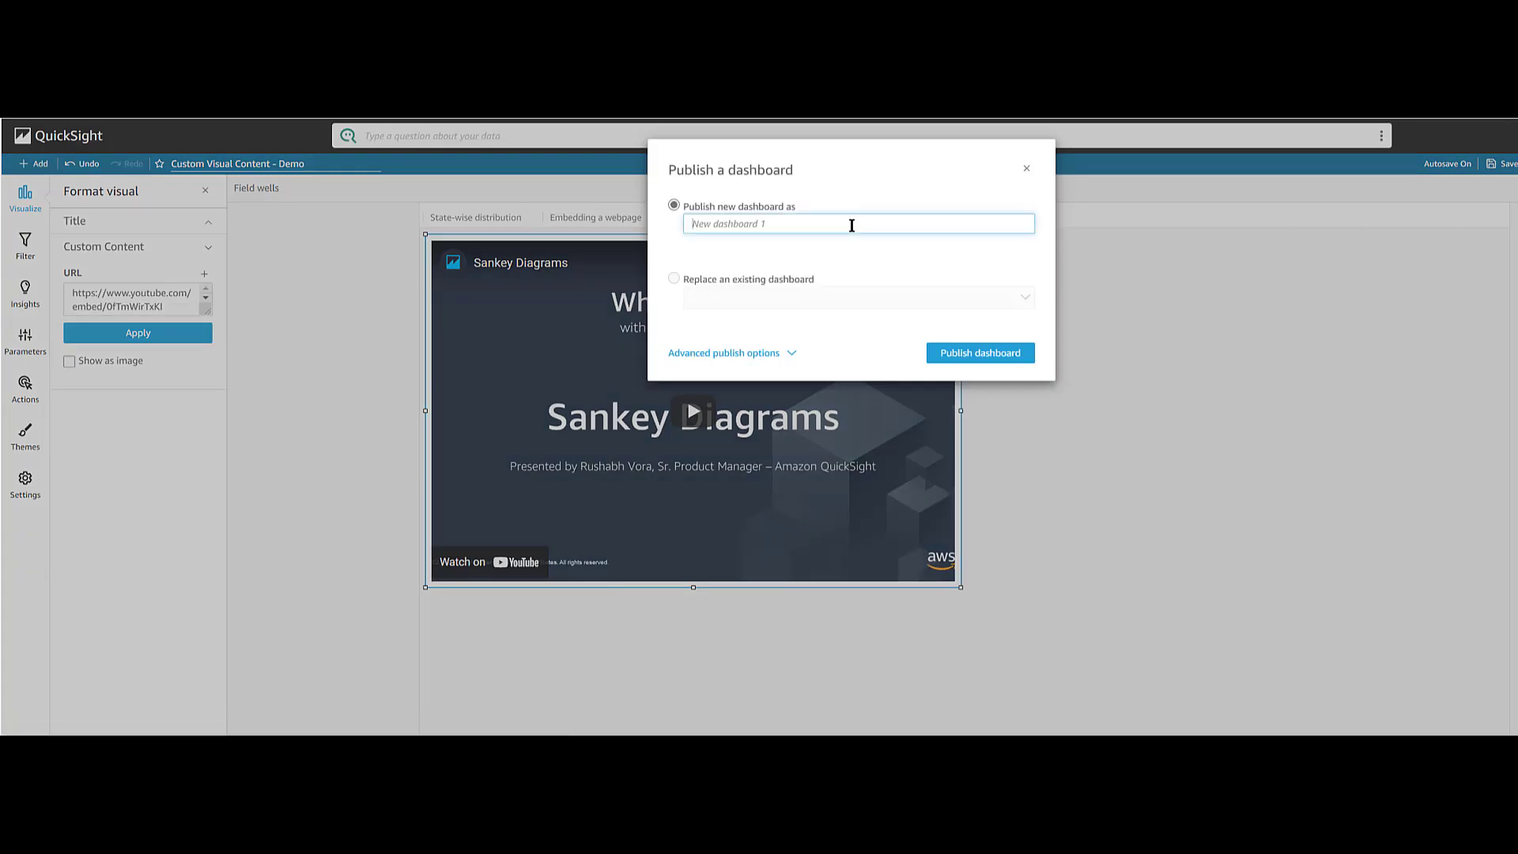
{"action": "type", "text": "Test Dashboard"}
{"action": "left_click", "coordinate": [953, 352]}
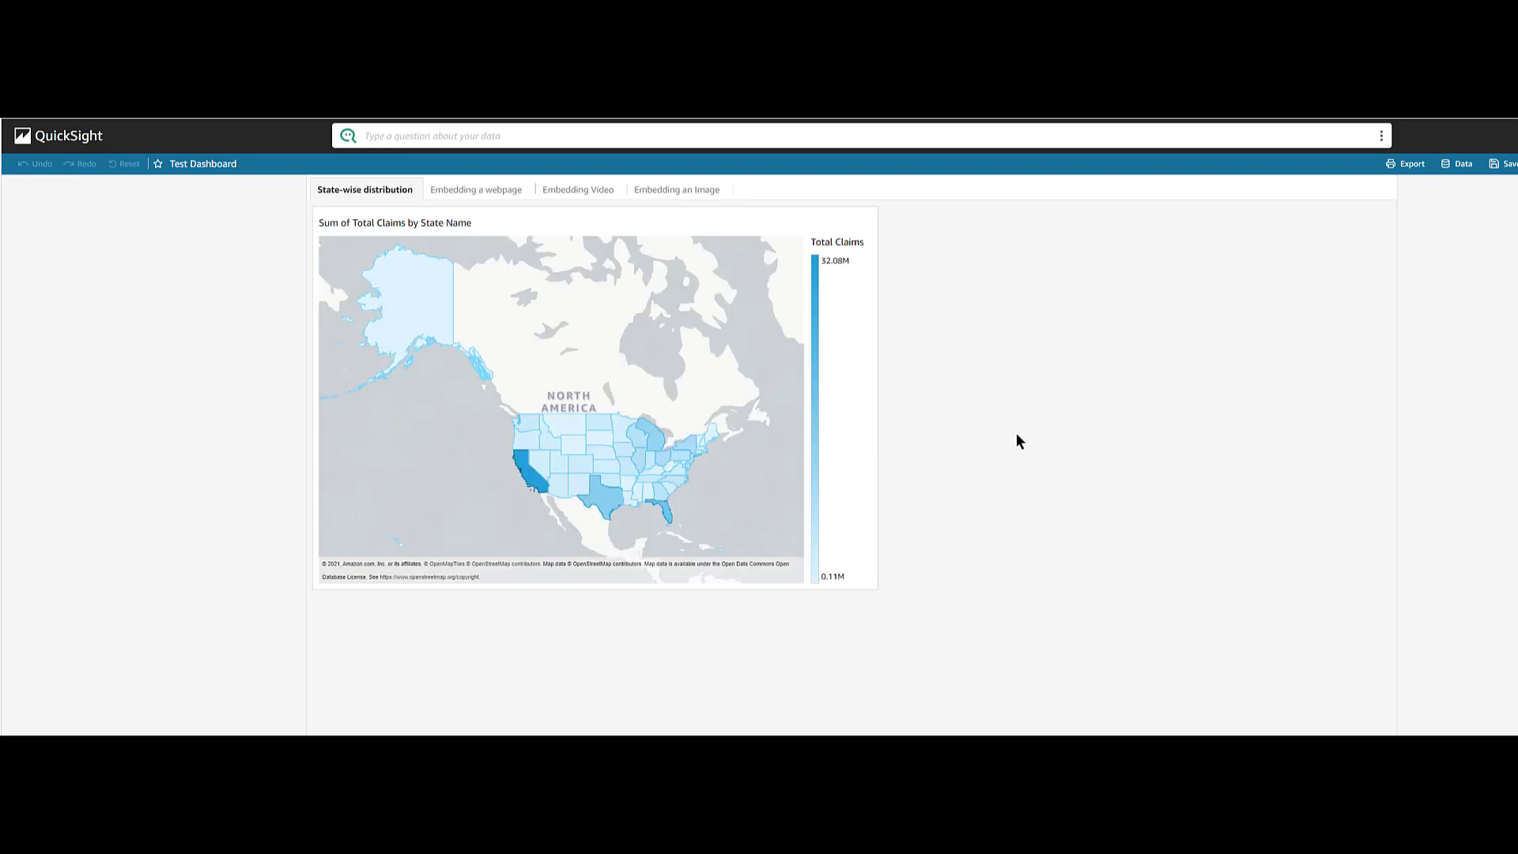
- Test the published dashboard's Embedding a webpage sheet by selecting Alaska and a Pacific Northwest state on the claims map
{"action": "left_click", "coordinate": [472, 197]}
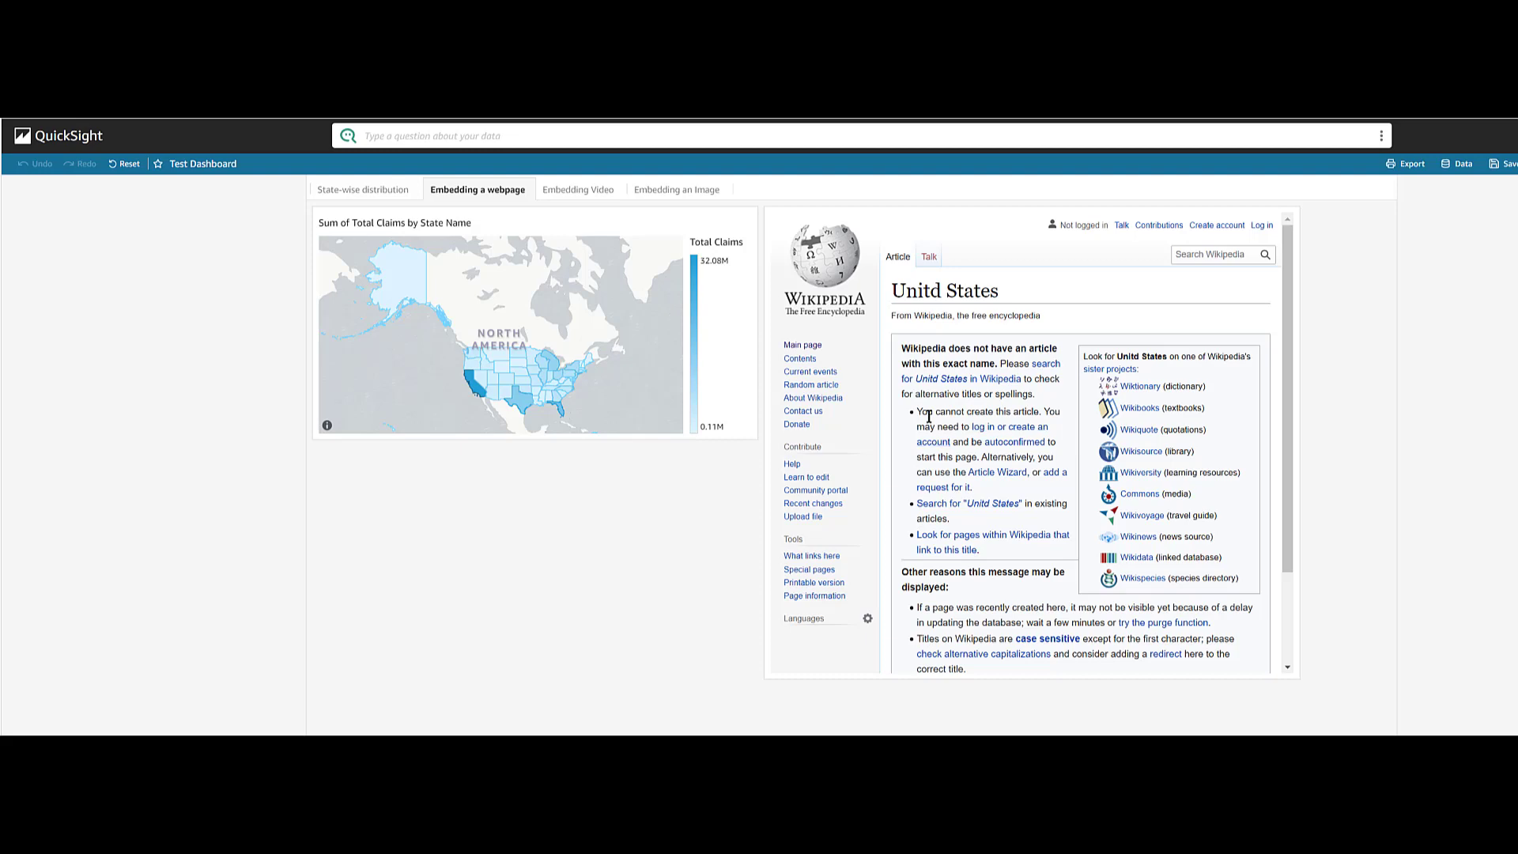
{"action": "left_click", "coordinate": [392, 277]}
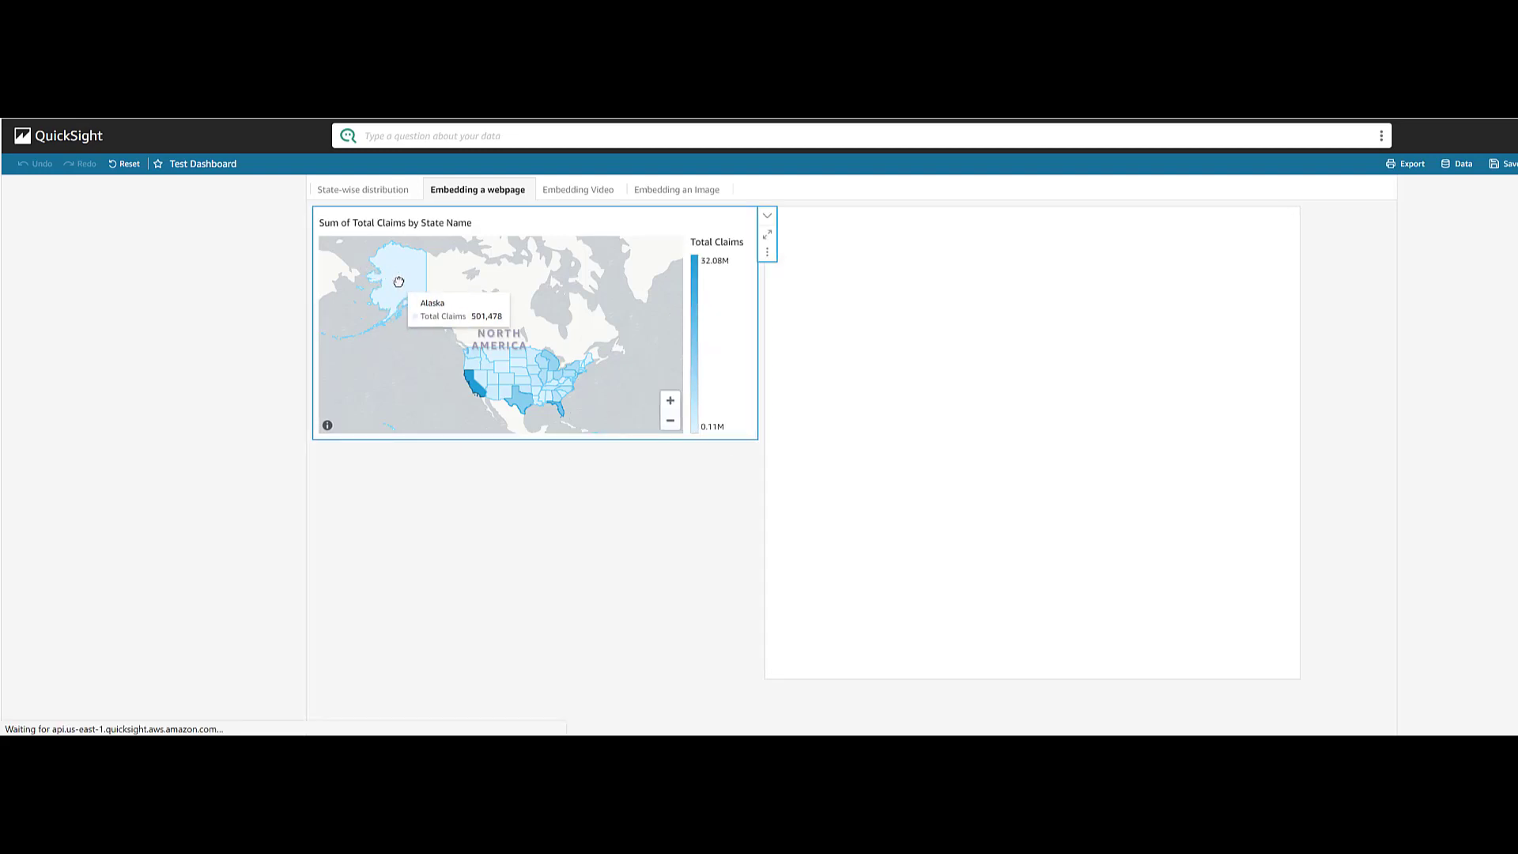
{"action": "left_click", "coordinate": [475, 357]}
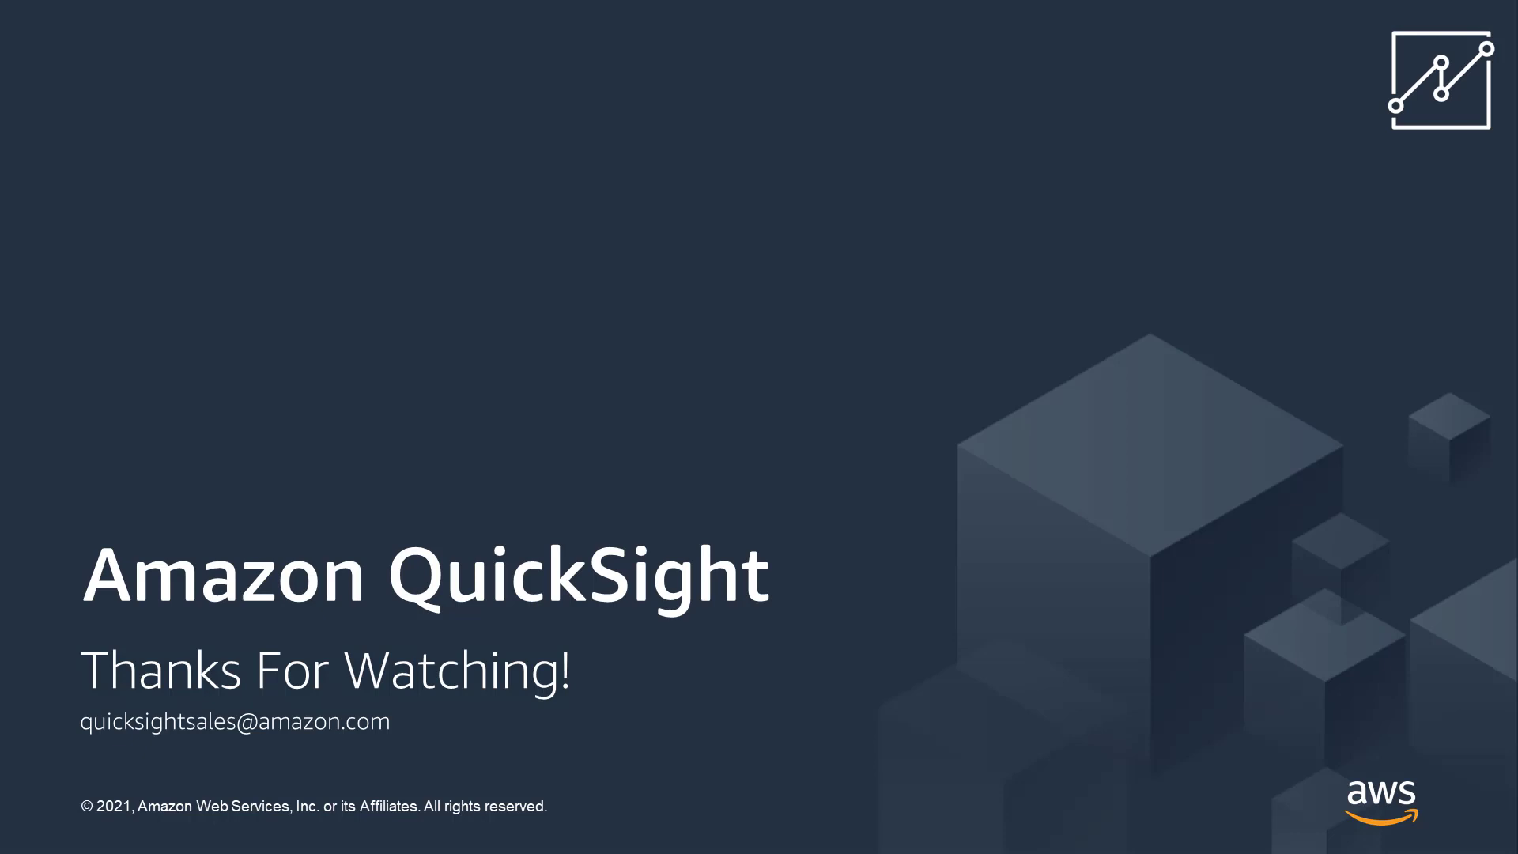